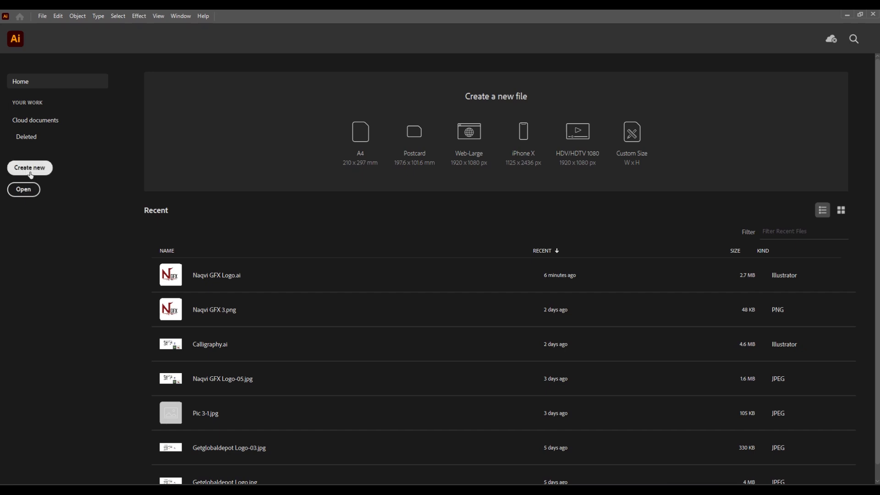
Start a new document and examine the Saved, Mobile, Web, Print, Film & Video and Art & Illustration presets, returning to the recent ones
left_click(37, 176)
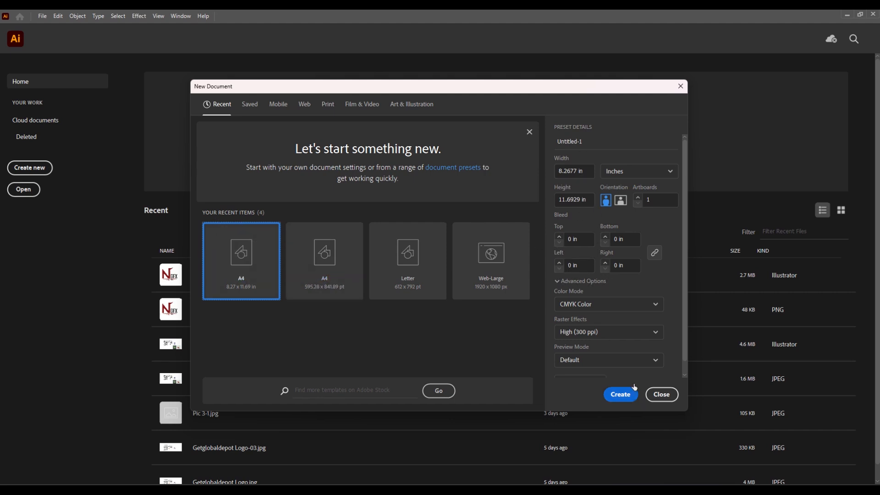
left_click(252, 108)
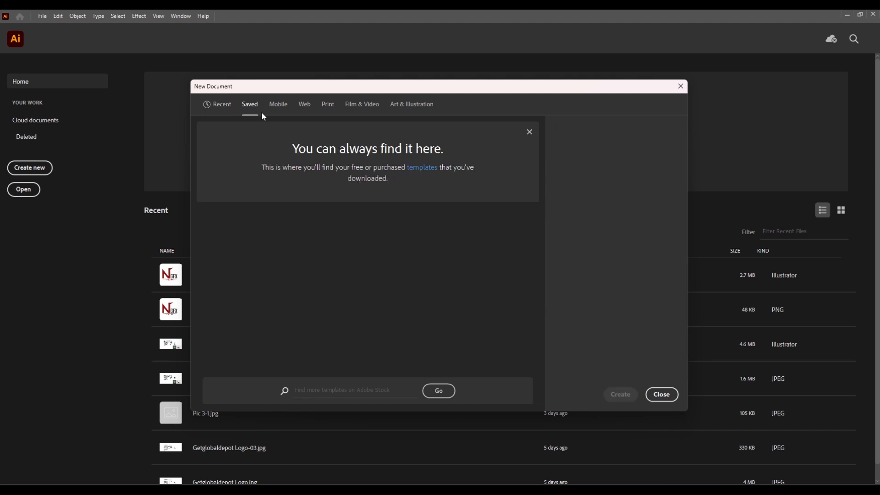
left_click(279, 105)
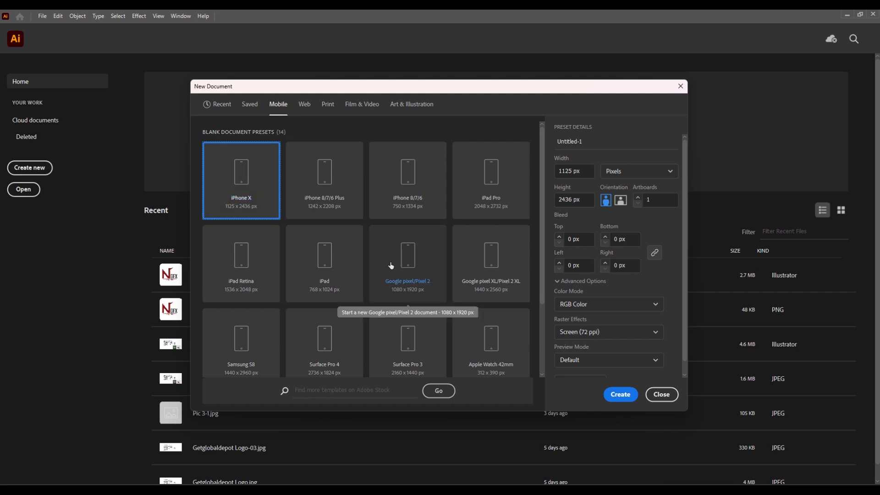
scroll(390, 262, "down", 3)
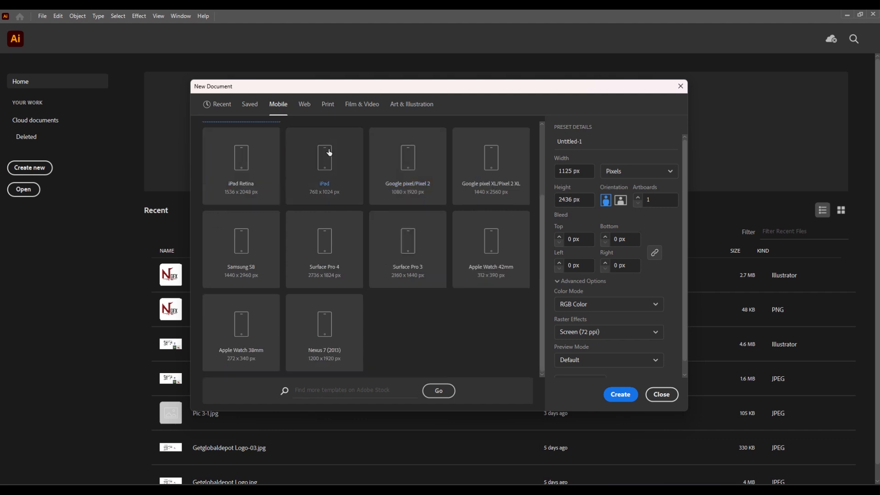
left_click(305, 106)
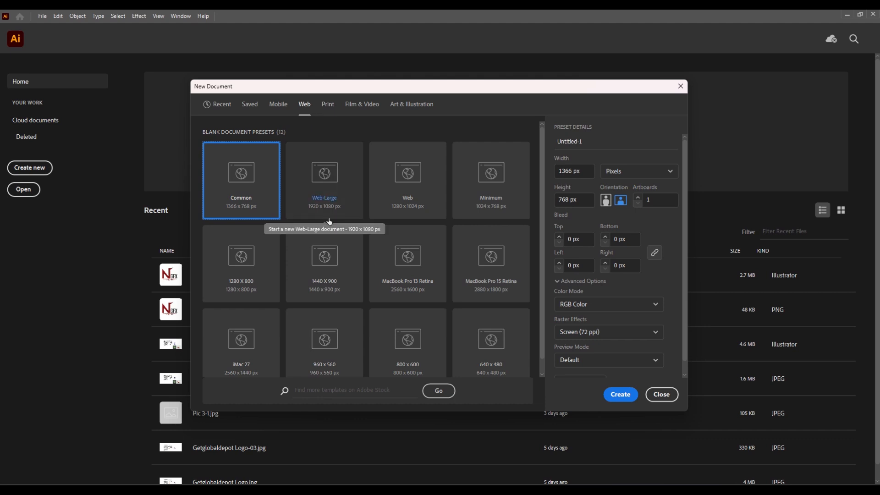
left_click(328, 105)
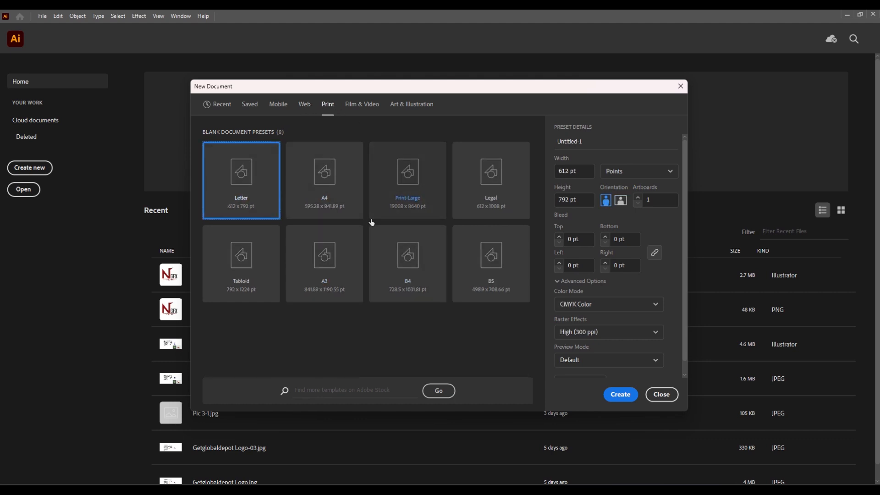
left_click(362, 105)
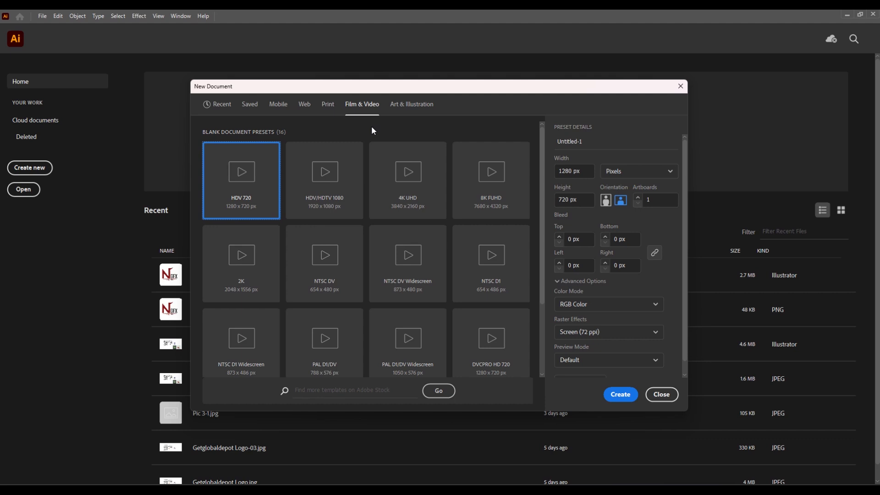
scroll(399, 177, "down", 2)
left_click(417, 115)
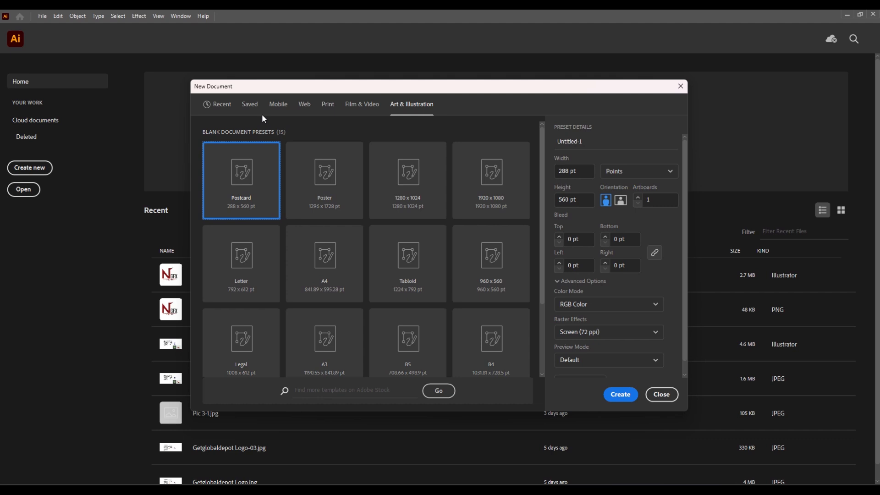
left_click(230, 108)
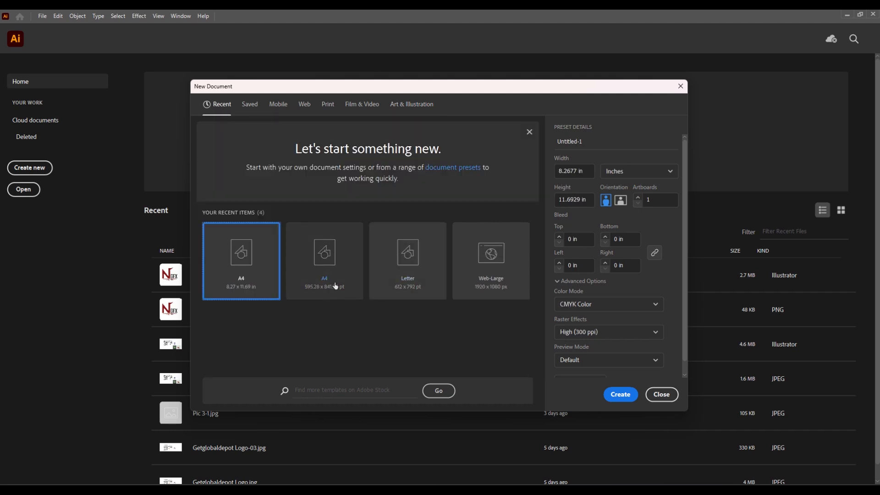
Choose the recent A4 preset in points, switch its units to inches, and set portrait orientation, 2 artboards and 0 in bleed
left_click(321, 267)
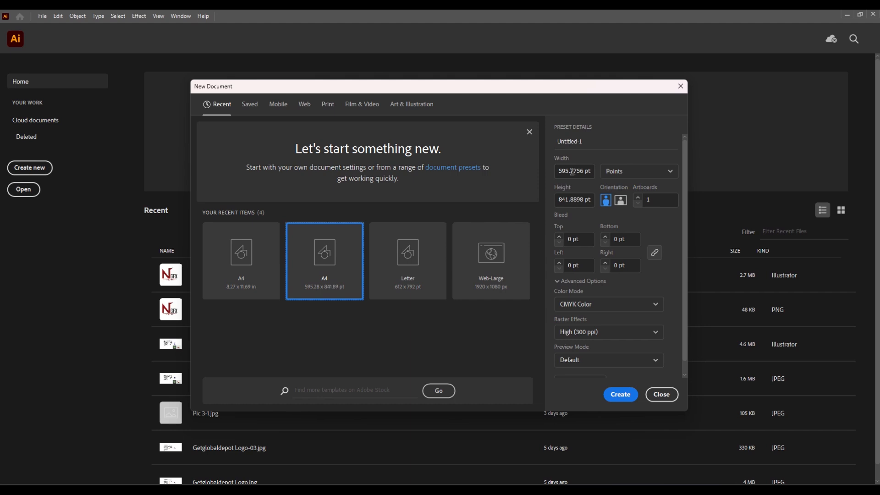
left_click(629, 177)
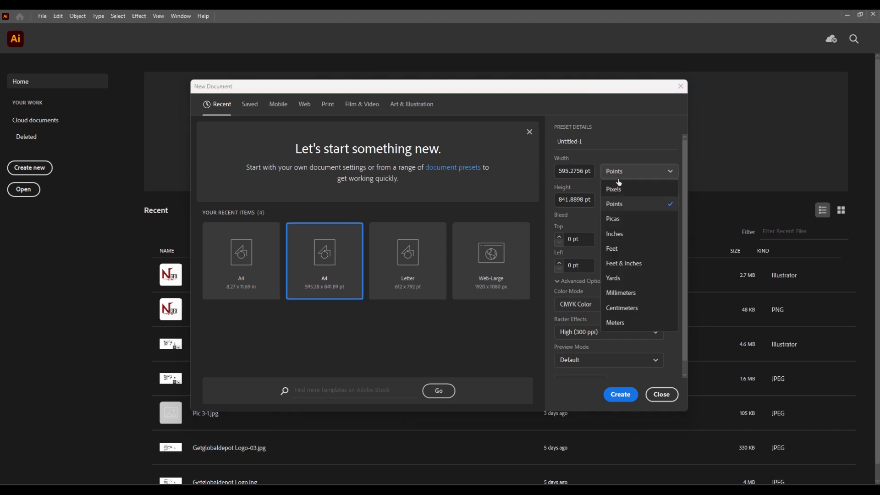
left_click(626, 235)
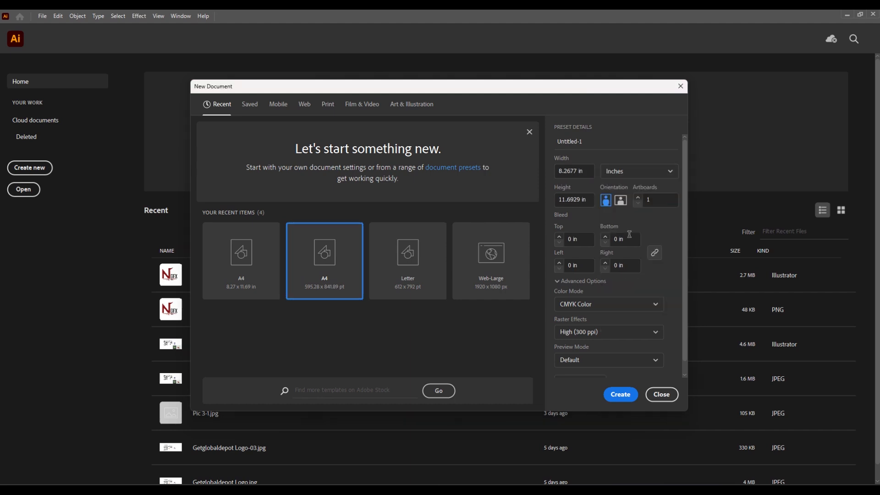
left_click(621, 205)
left_click(606, 203)
left_click(647, 200)
type("2")
left_click(560, 263)
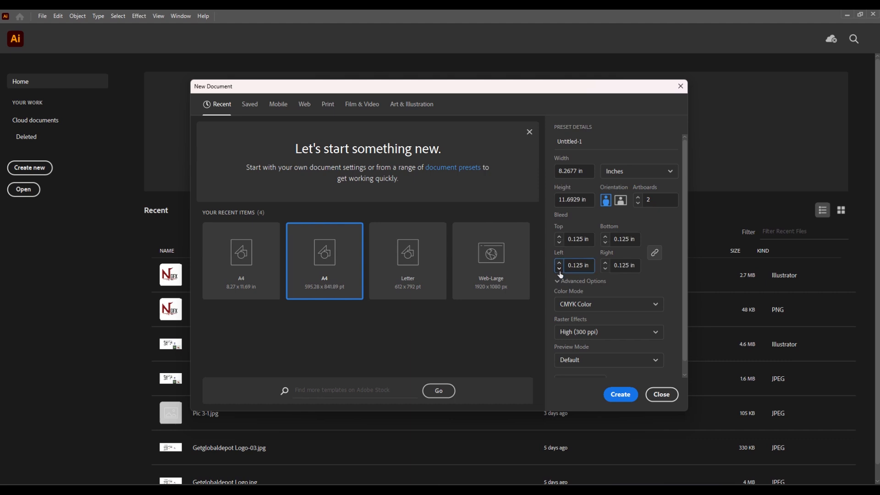
left_click(560, 269)
Set the color mode to RGB Color, keep raster effects at High (300 ppi), and create the document
left_click(584, 310)
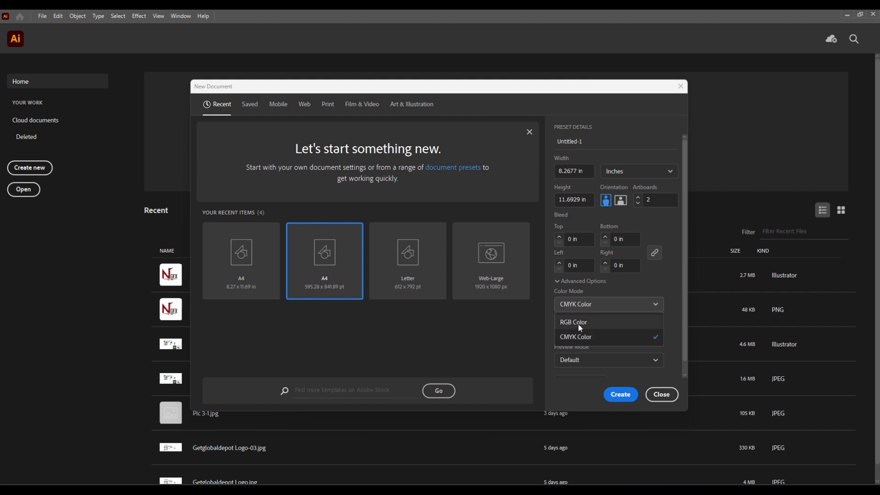
left_click(579, 321)
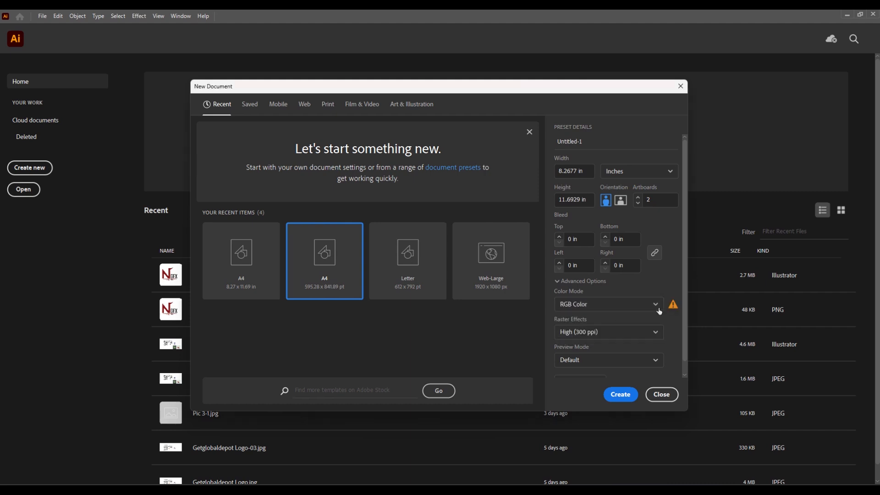
scroll(664, 307, "down", 1)
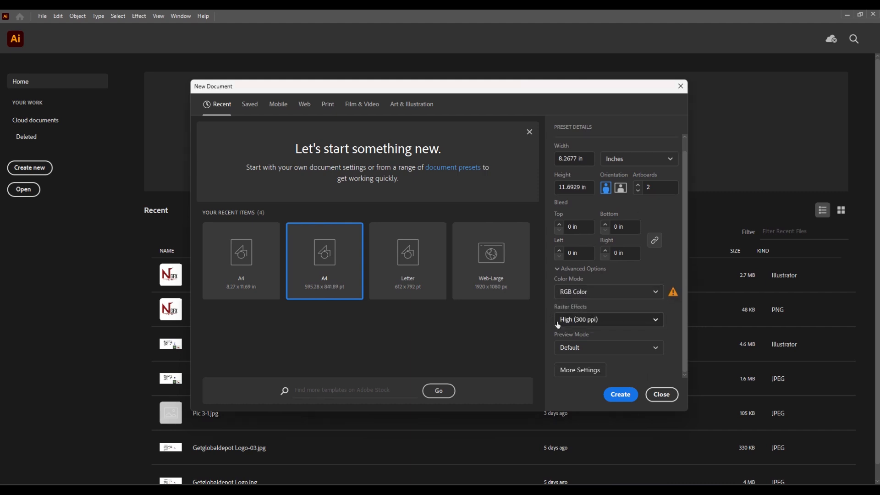
left_click(589, 320)
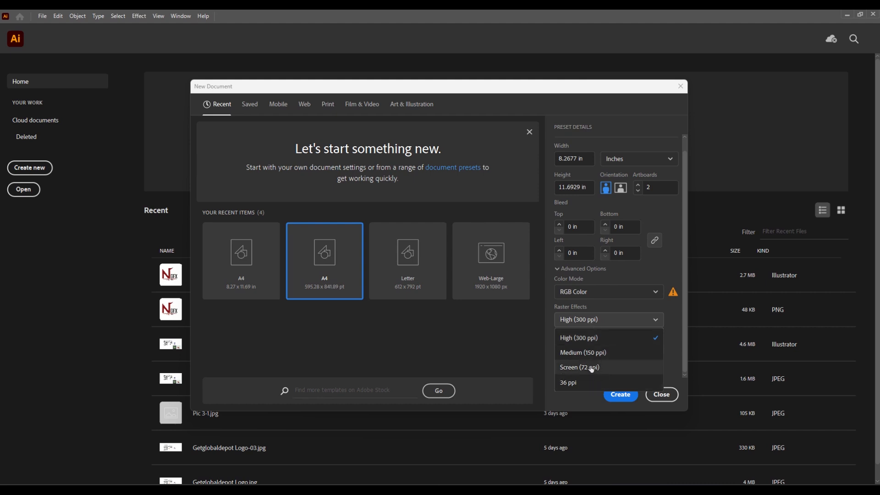
left_click(637, 342)
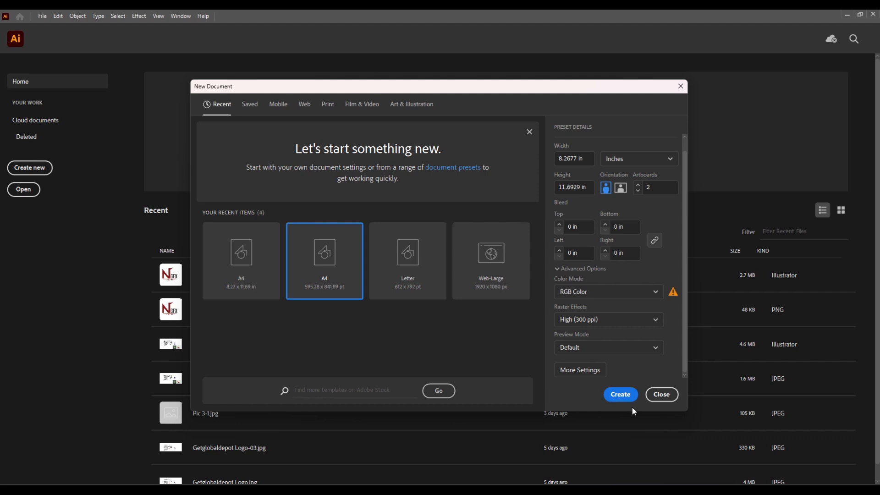
left_click(623, 397)
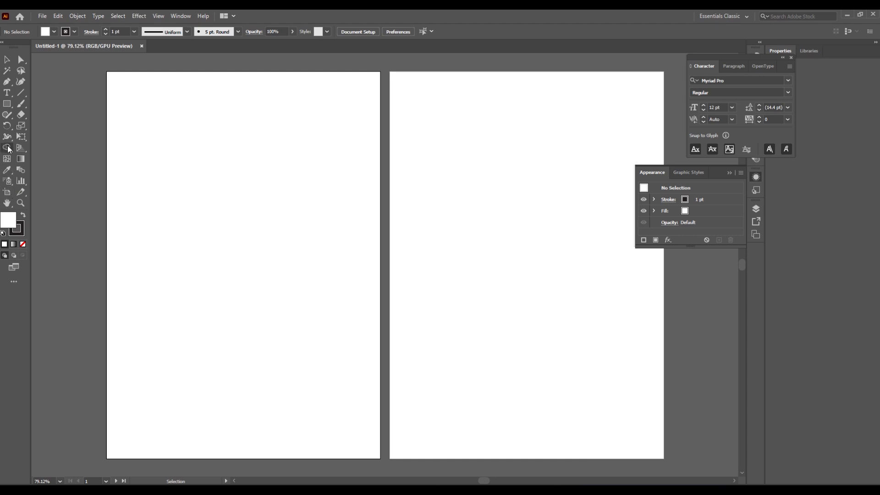
left_click(726, 18)
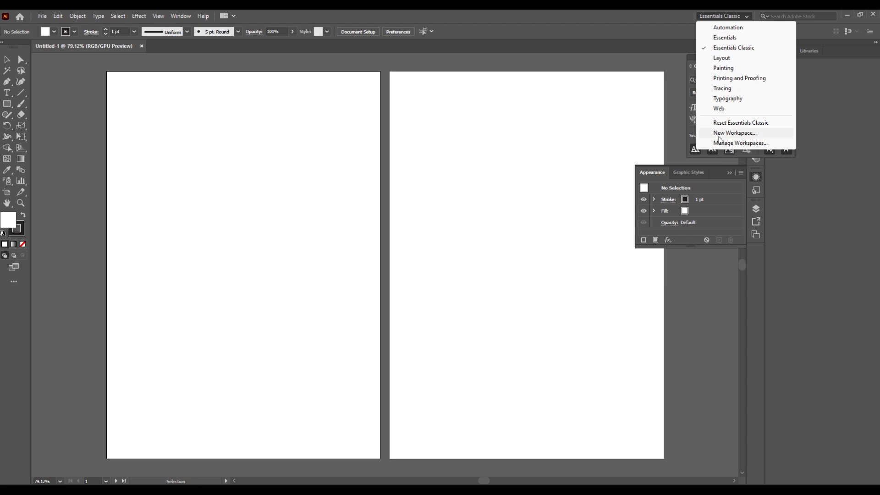
left_click(736, 134)
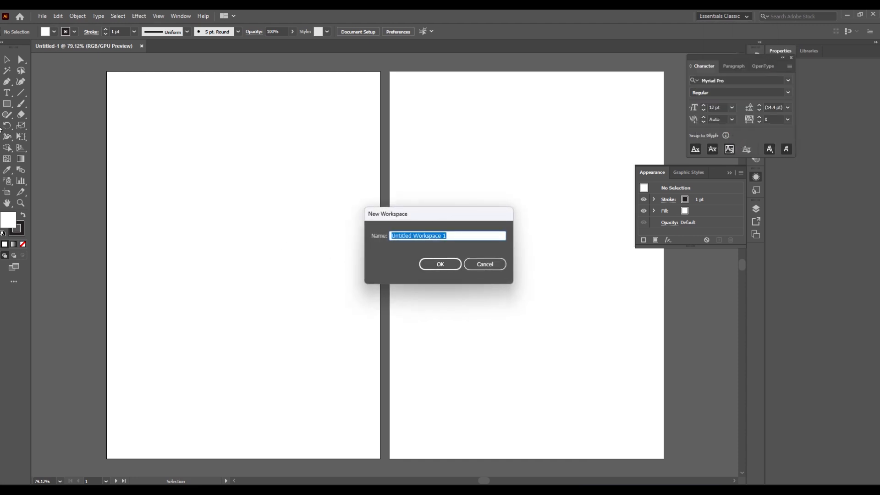
left_click(482, 264)
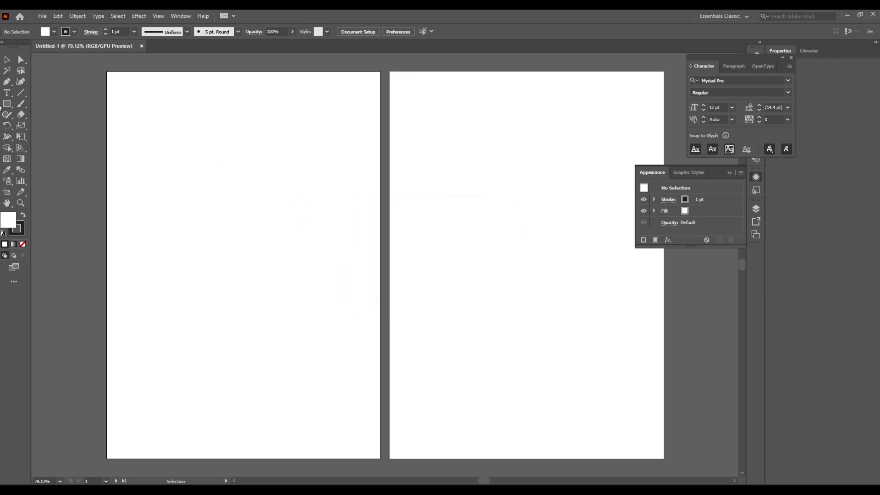
Rearrange the Character, Appearance and Transparency panel groups as floating panels stacked over the empty Properties area
left_click_drag(728, 63, 640, 78)
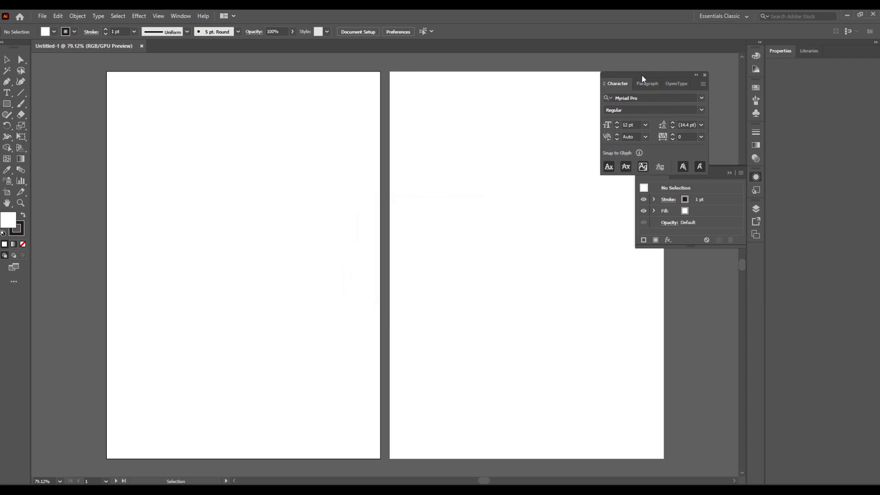
left_click_drag(713, 173, 681, 220)
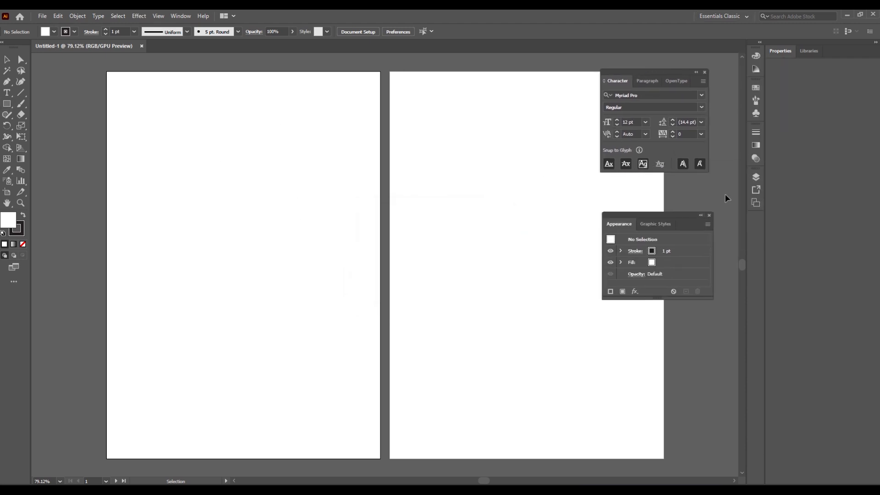
left_click(757, 159)
mouse_move(723, 133)
left_mouse_down()
mouse_move(650, 246)
mouse_move(730, 306)
mouse_move(815, 299)
left_mouse_up()
left_click_drag(673, 215, 824, 204)
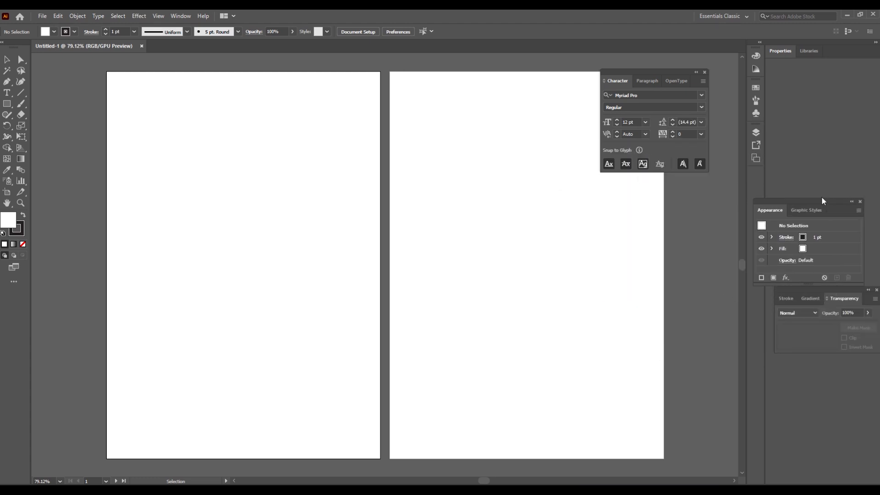
left_click_drag(642, 76, 799, 90)
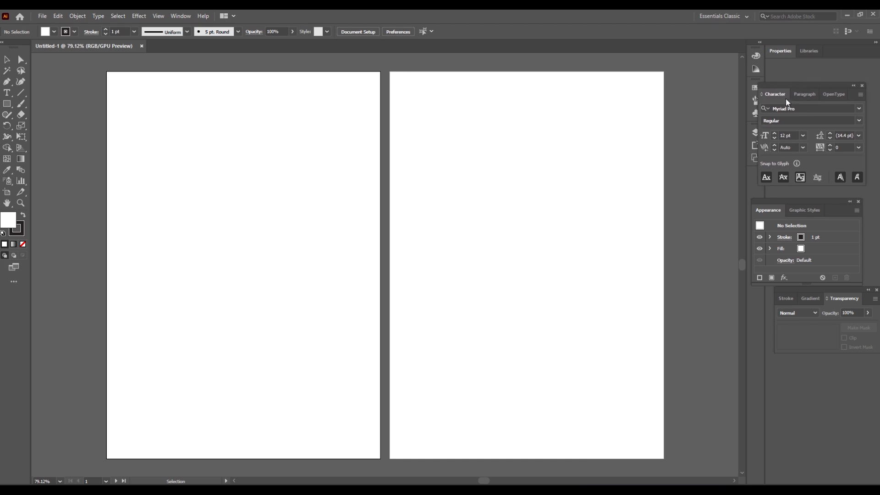
Save the current panel layout as a new workspace named Untitled Workspace 1
left_click(726, 17)
left_click(725, 134)
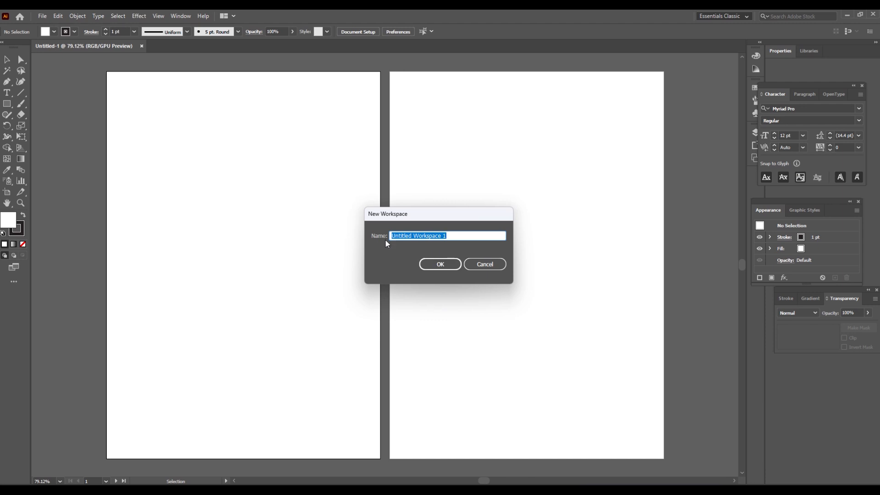
left_click(431, 266)
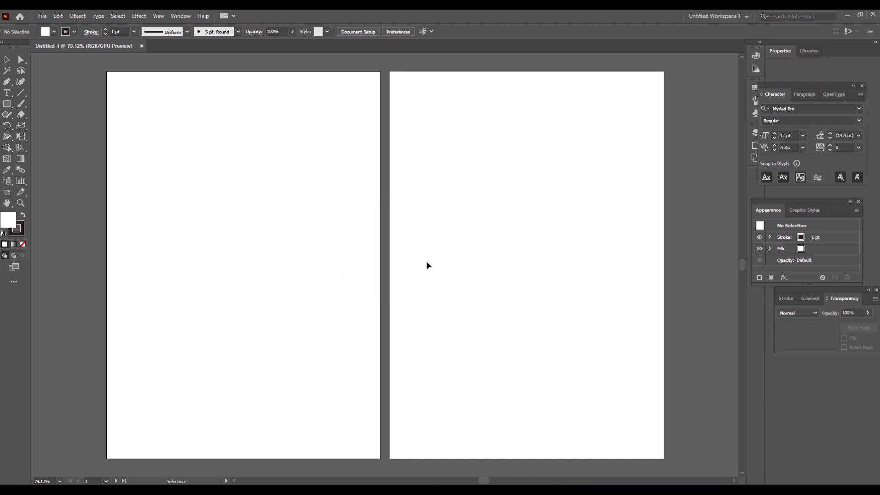
Apply Untitled Workspace 1 and move the Character and Transparency panel groups beneath the Appearance panel's settings
left_click(187, 15)
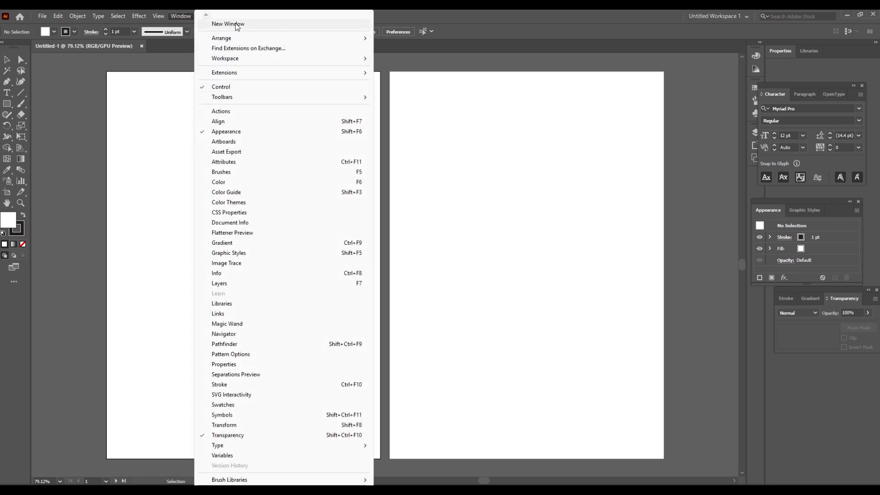
mouse_move(246, 61)
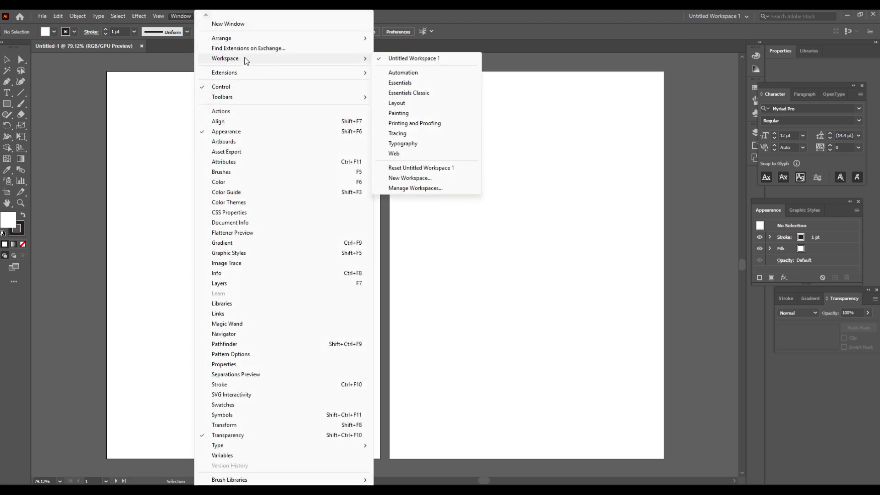
left_click(428, 62)
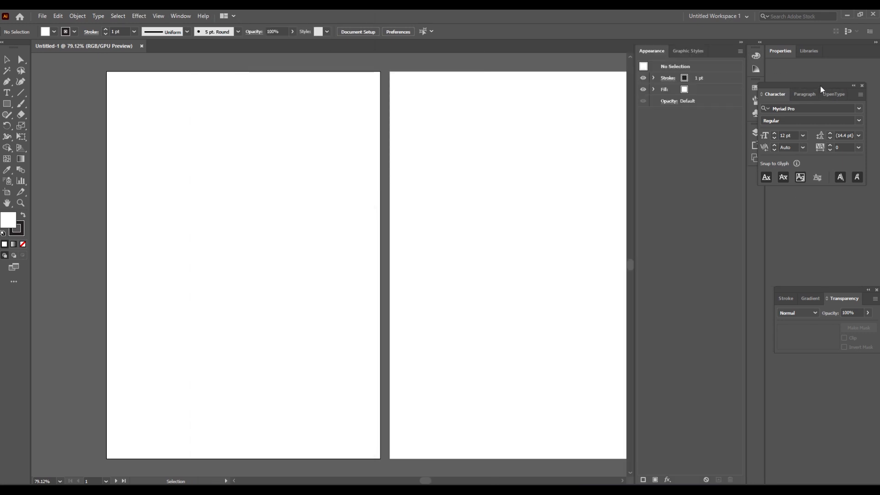
left_click_drag(821, 85, 706, 175)
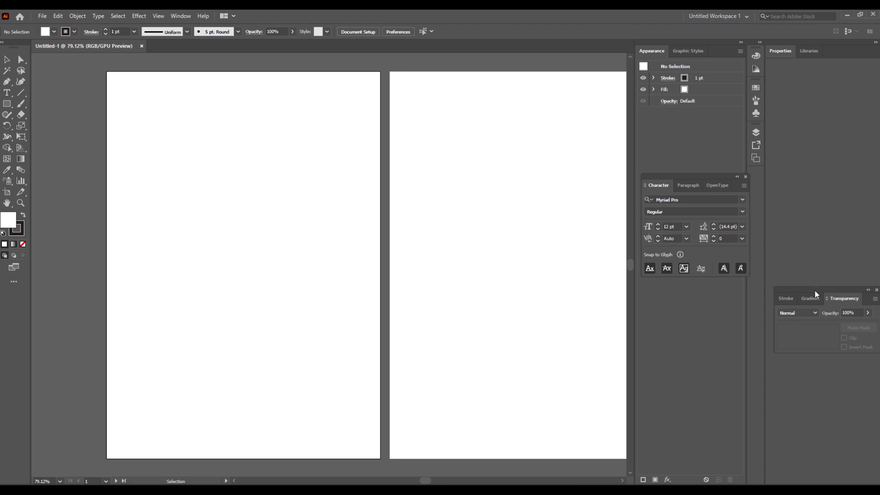
left_click_drag(815, 290, 686, 316)
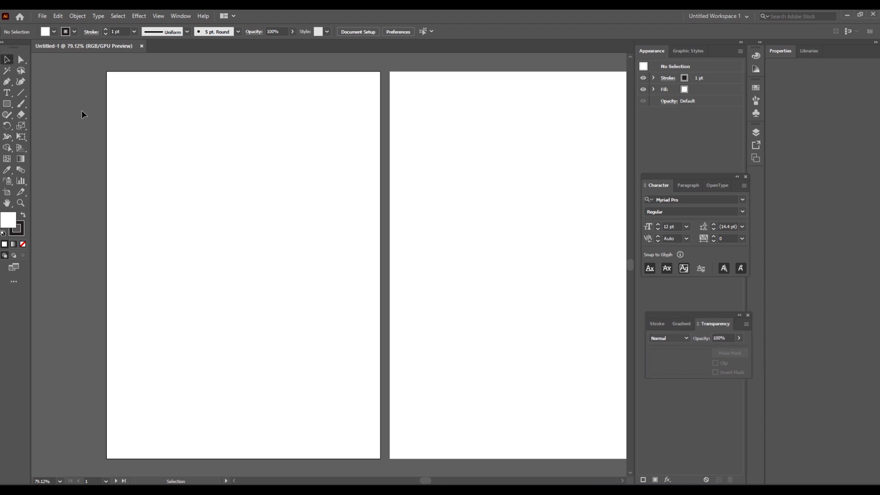
Select the Rectangle tool and display the other shape tools grouped with it
left_click(10, 104)
left_click(7, 105)
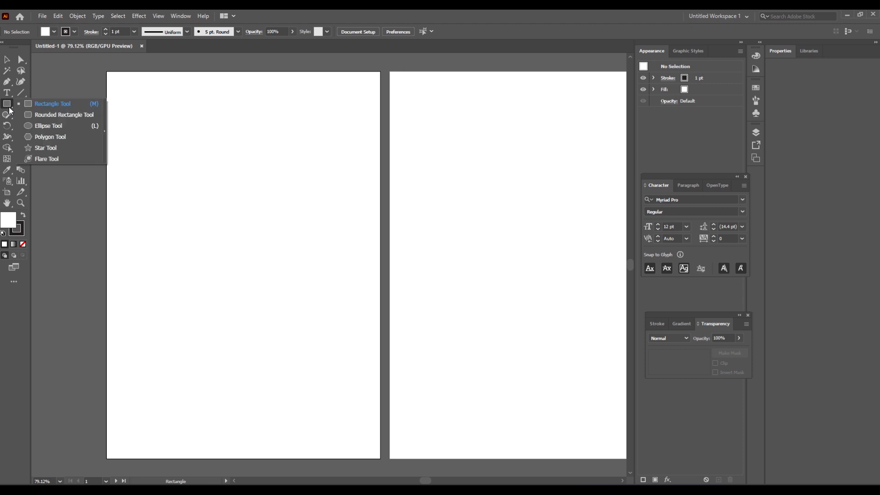
left_click(10, 107)
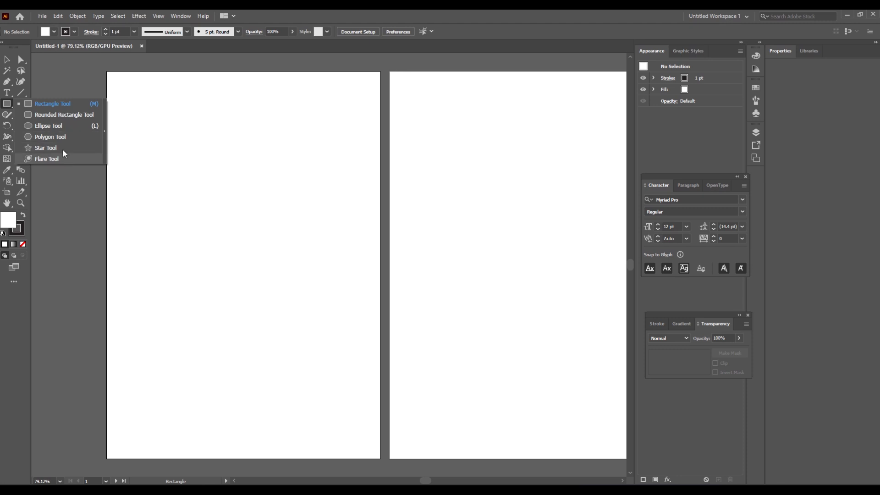
Draw a square about 4.54 in wide in the first artboard's upper half, and add a 5 × 5 in square below it
left_click(50, 106)
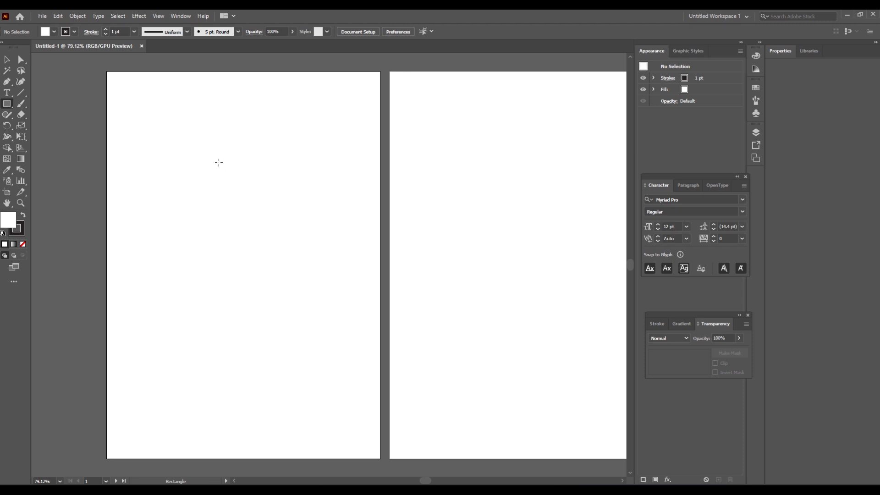
left_click_drag(155, 111, 251, 259)
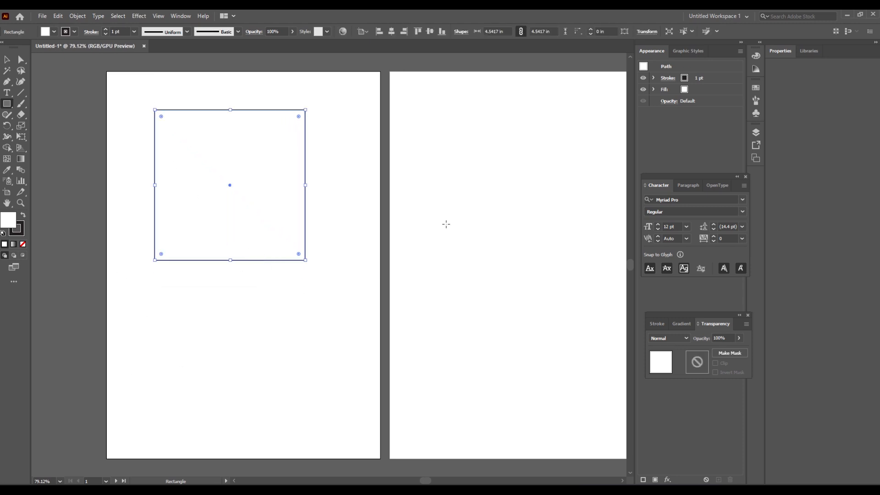
left_click(230, 348)
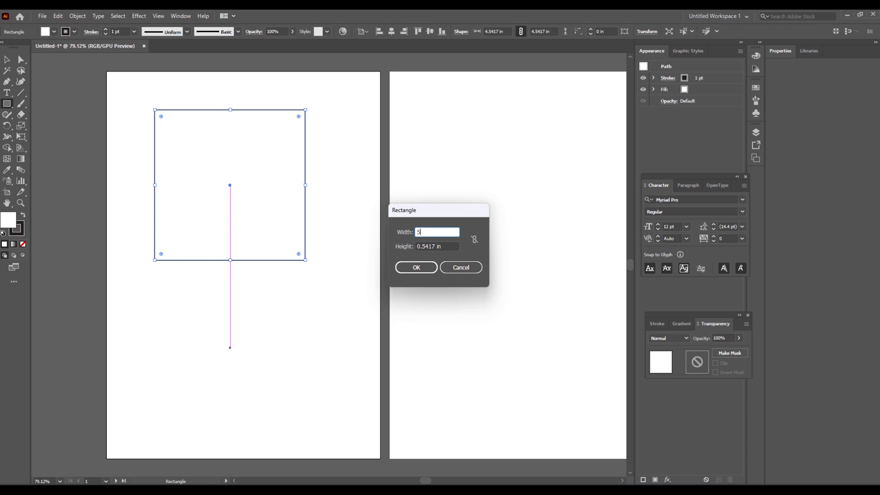
type("5")
left_click_drag(454, 247, 384, 250)
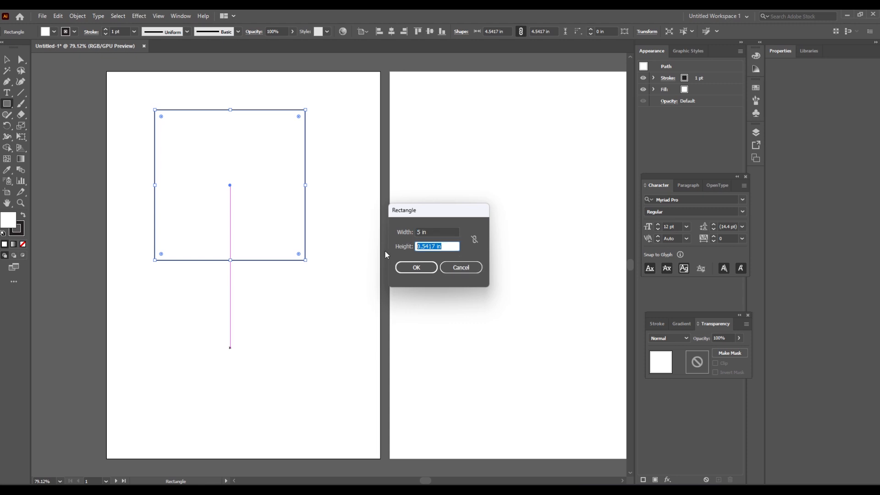
type("5")
key("Return")
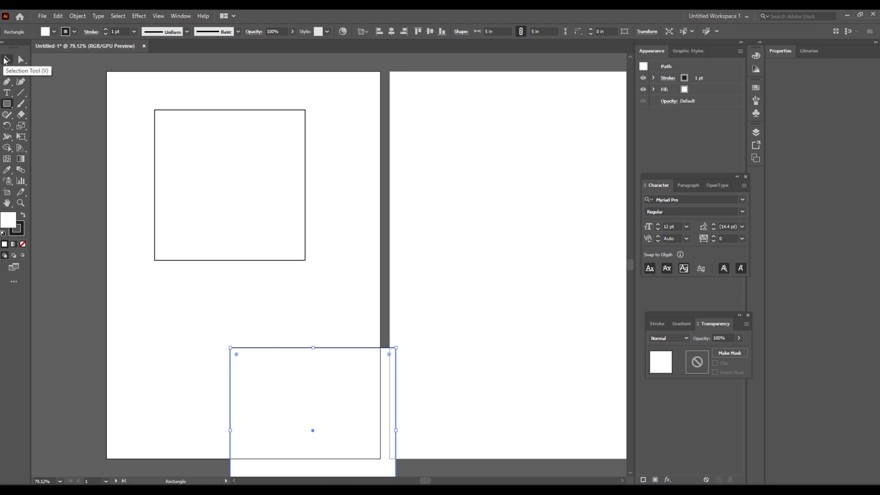
Move the 5 in square fully onto the first artboard and shift the smaller square slightly up above it
left_click(6, 60)
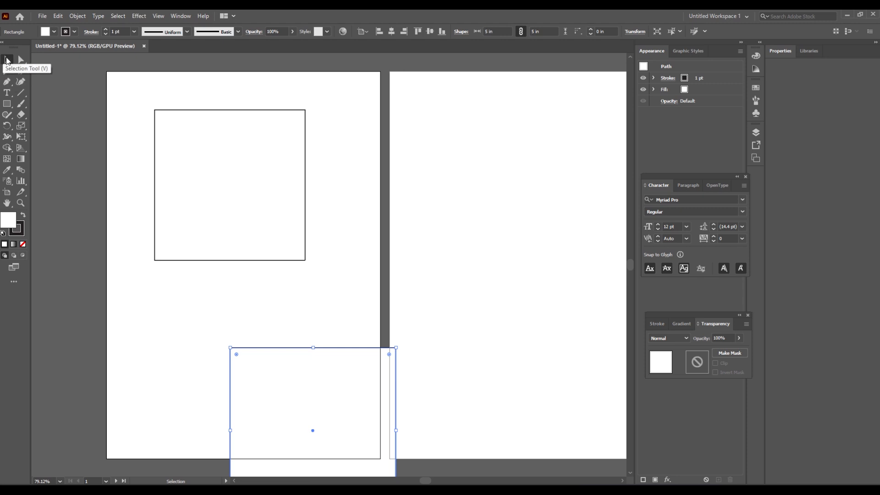
left_click_drag(316, 386, 259, 330)
left_click_drag(217, 185, 229, 179)
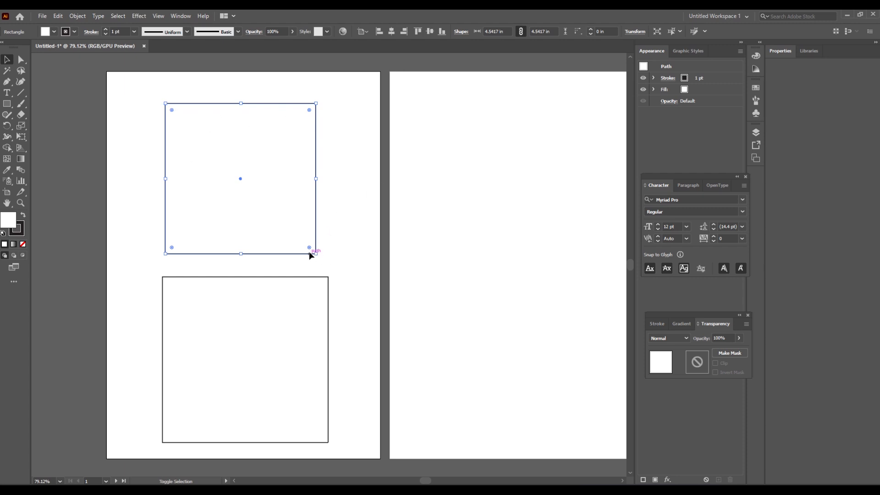
Scale the upper square down to about 4.42 in and rotate it slightly counterclockwise
mouse_move(315, 256)
left_mouse_down()
mouse_move(269, 205)
mouse_move(324, 244)
mouse_move(312, 252)
mouse_move(321, 257)
mouse_move(316, 252)
left_mouse_up()
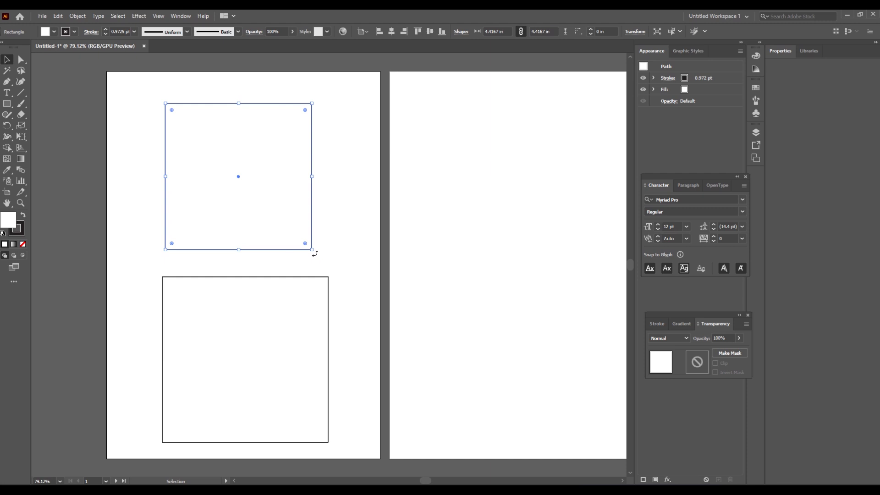
left_click_drag(315, 254, 246, 180)
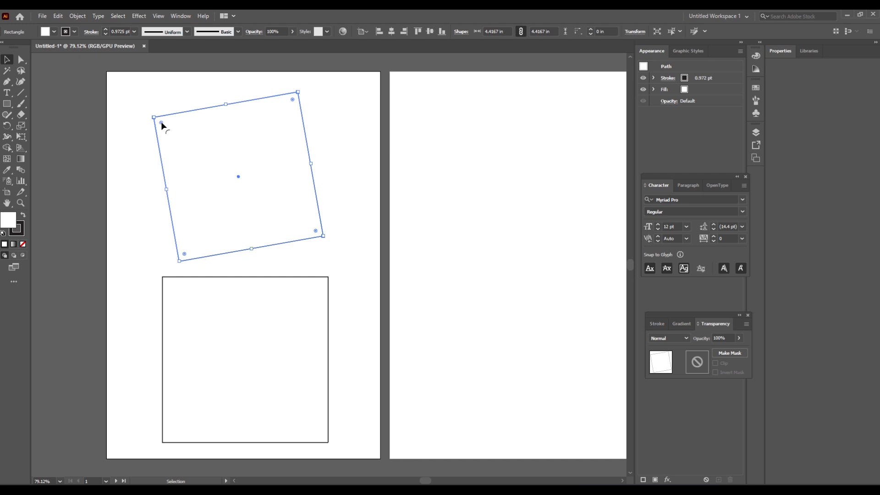
Round all corners of the tilted square to a radius of about 0.46 in and move it towards the artboard's right edge
left_click_drag(161, 122, 185, 139)
key("ctrl+z")
mouse_move(184, 255)
left_mouse_down()
mouse_move(216, 216)
mouse_move(185, 241)
left_mouse_up()
left_click_drag(255, 243, 306, 246)
Delete the left-side anchor points of the rounded square using the Direct Selection tool, and undo the deletion
left_click(20, 60)
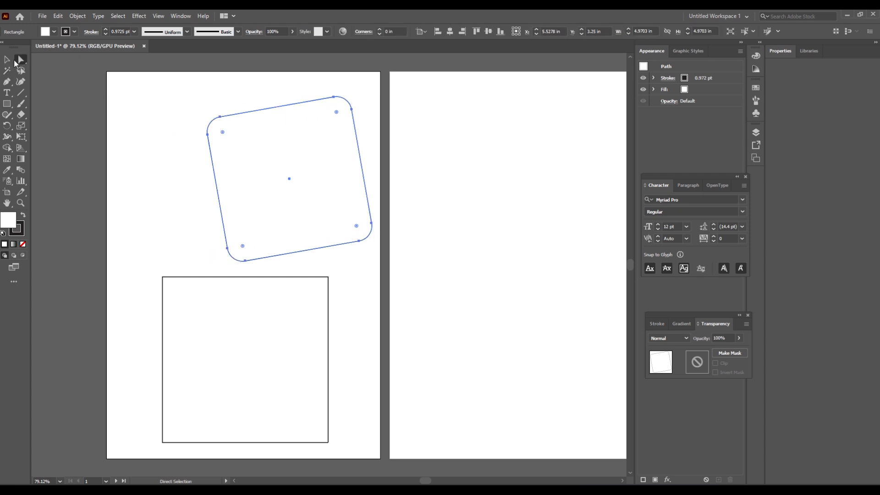
key("v")
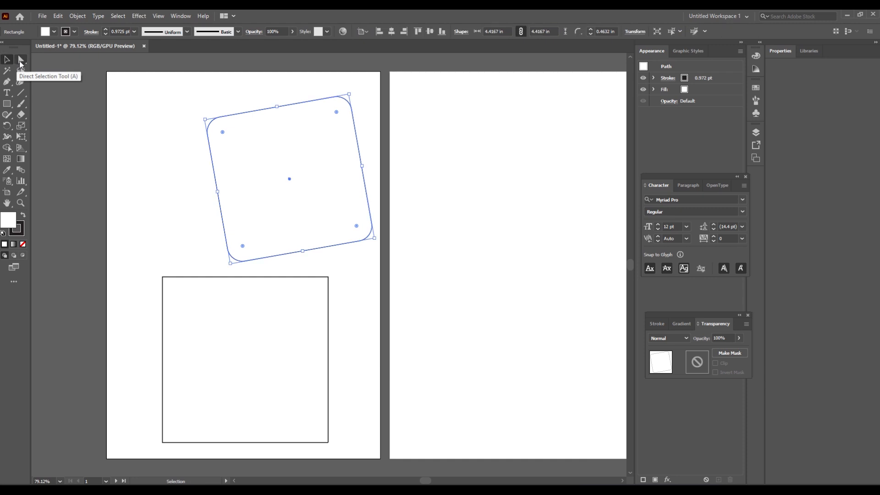
left_click(22, 62)
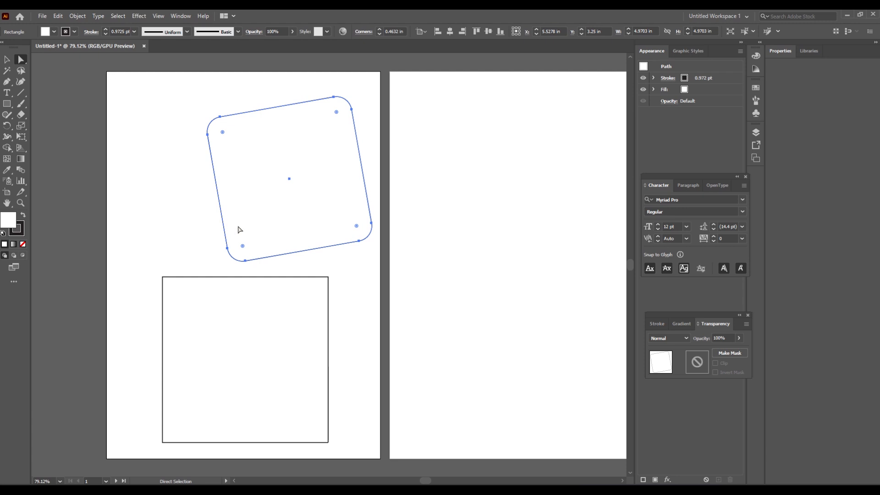
left_click(213, 201)
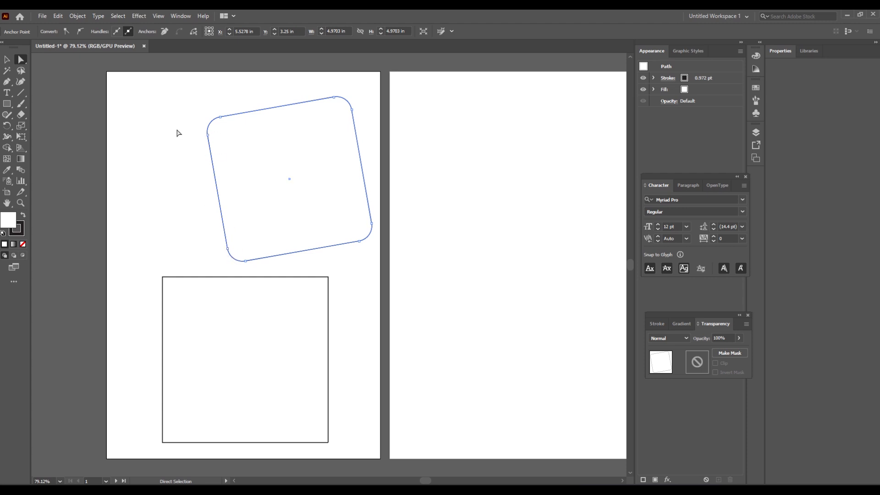
left_click_drag(178, 131, 257, 258)
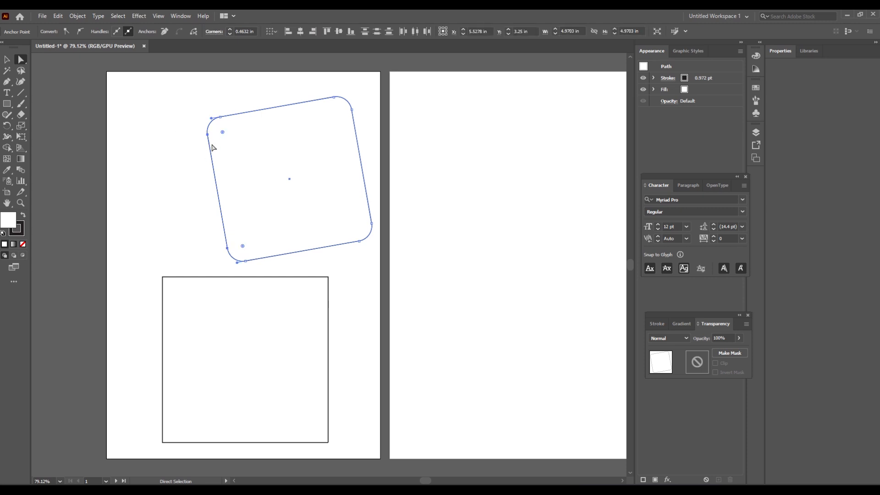
key("Delete")
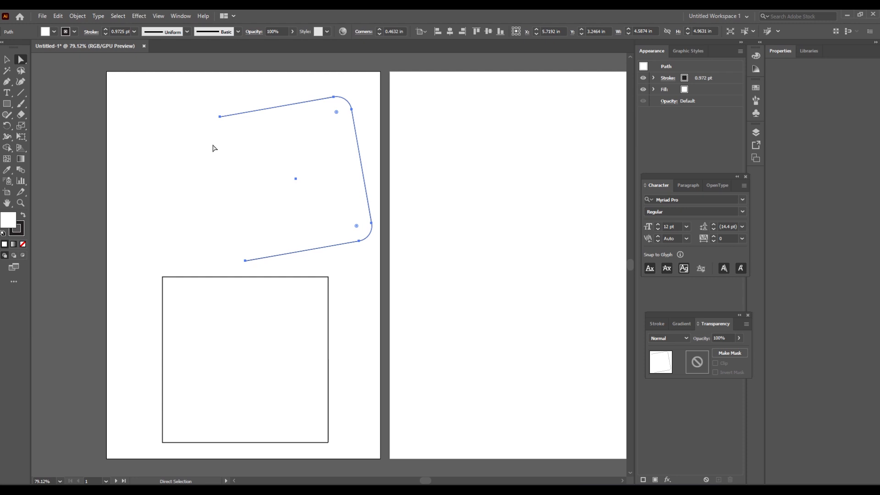
key("ctrl+z")
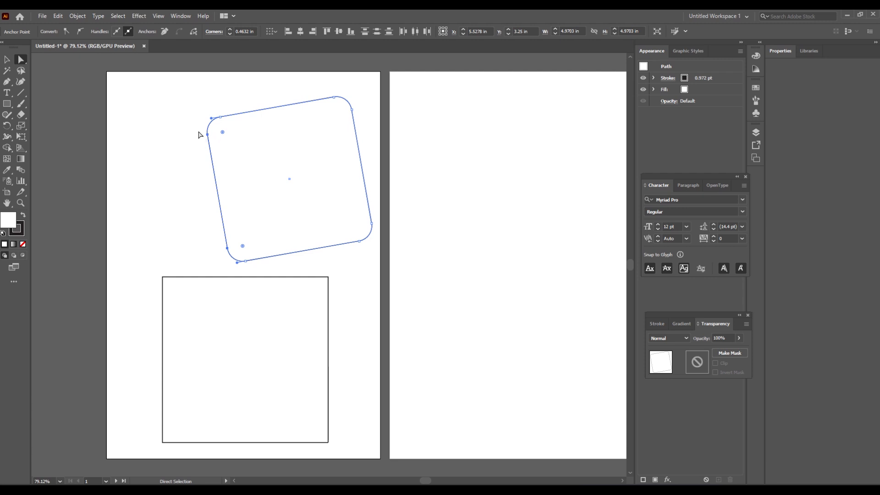
Shift the rounded square slightly left and nudge its left-side anchor points to the artboard's left edge, making the shape about 7.82 in wide
left_click(244, 257)
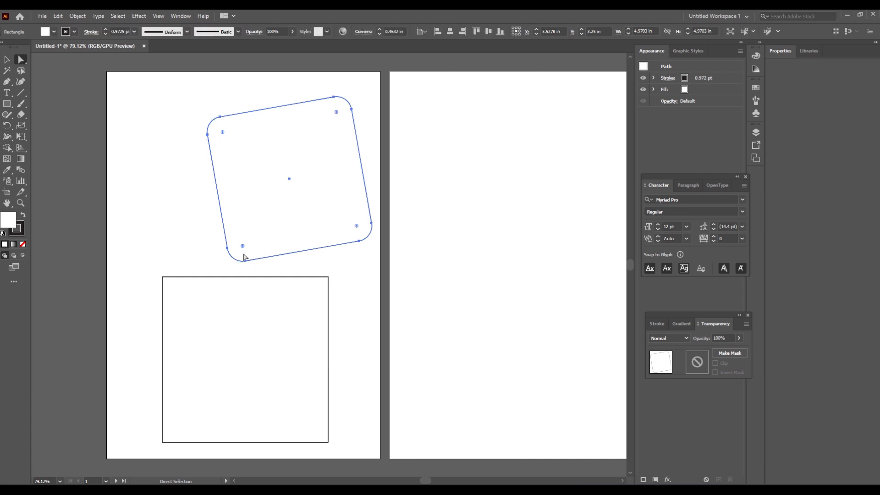
left_click_drag(244, 258, 240, 256)
left_click(188, 182)
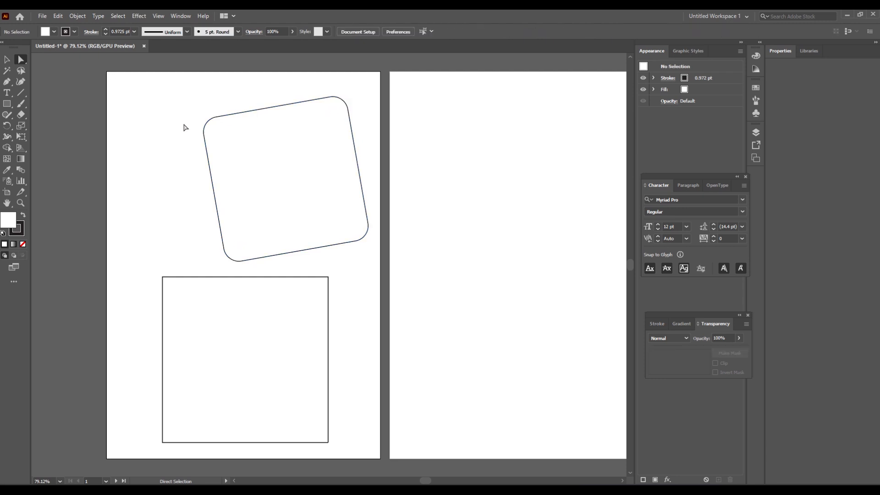
left_click_drag(183, 125, 248, 250)
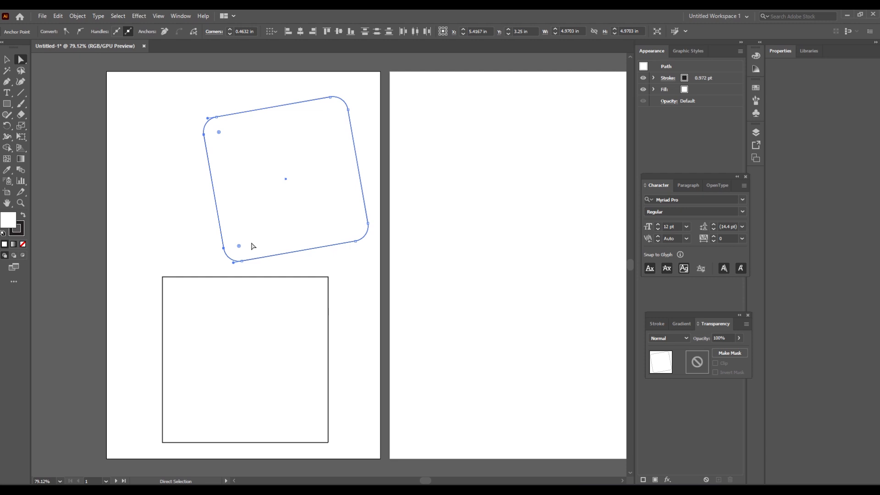
key("Left")
key("Left")
key("Left")
key("Left")
key("Left")
key("Left")
key("Left")
key("Left")
key("Left")
key("Left")
key("Left")
key("Left")
key("Left")
key("Left")
key("Left")
key("Left")
key("Left")
key("Left")
key("Left")
key("Left")
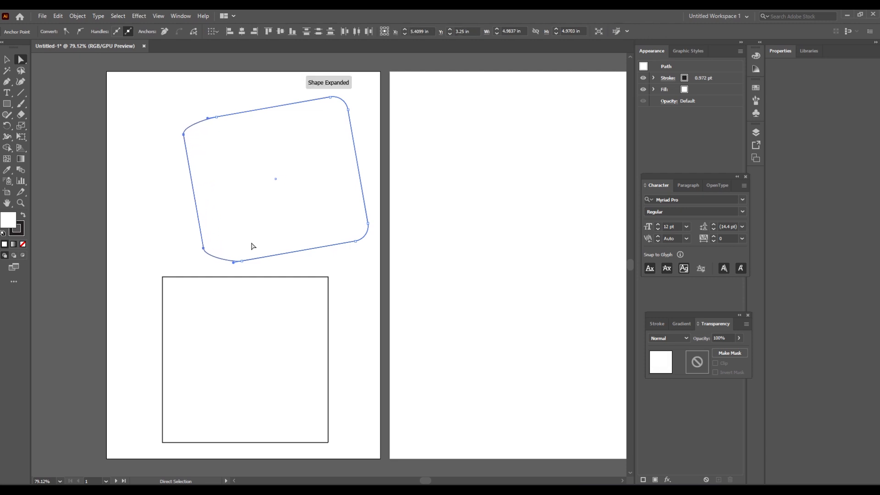
key("Left")
key("Left")
key("Left")
key("Left")
key("Left")
key("Left")
key("Left")
key("Left")
key("Left")
key("Left")
key("Left")
key("Left")
key("Left")
key("Left")
key("Left")
key("Left")
key("Left")
key("Left")
key("Left")
key("Left")
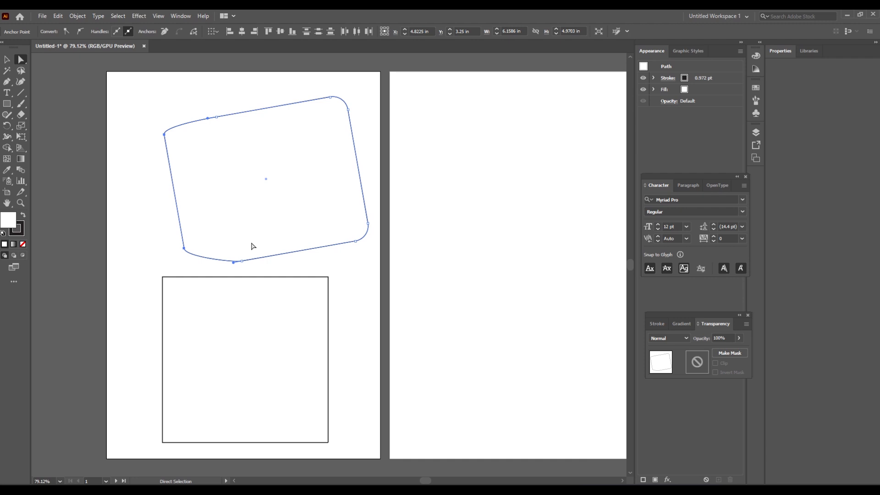
key("Left")
key("Left")
key("Left")
key("Left")
key("Left")
key("Left")
key("Left")
key("Left")
key("Left")
key("Left")
key("Left")
key("Left")
key("Left")
key("Left")
key("Left")
key("Left")
key("Left")
key("Left")
key("Left")
key("Left")
key("Left")
key("Left")
key("Left")
key("Left")
key("Left")
key("Left")
key("Left")
key("Left")
key("Left")
key("Left")
key("Left")
key("Left")
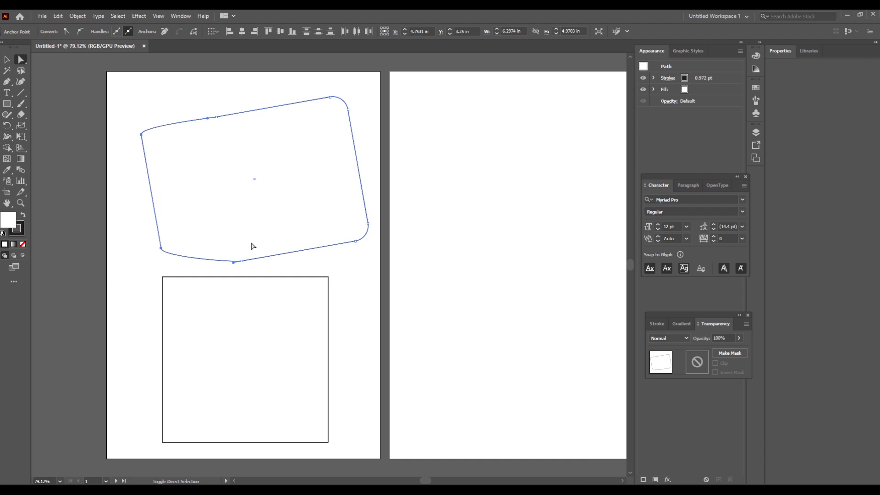
key("Left")
key("Left")
key("Left")
key("Left")
key("Left")
key("Left")
key("Left")
key("Left")
key("Left")
key("Left")
key("Left")
key("Left")
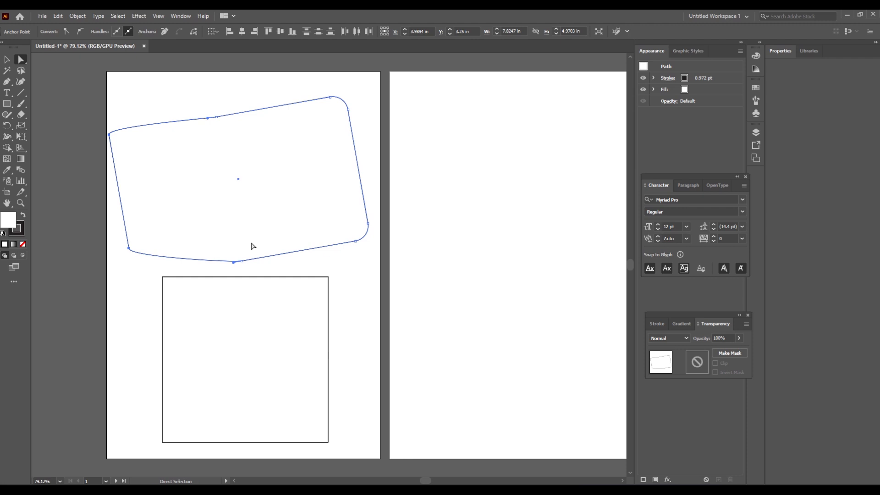
Reshape the curve at the stretched shape's lower-left corner by adjusting its direction handles so it bulges downward
left_click(233, 262)
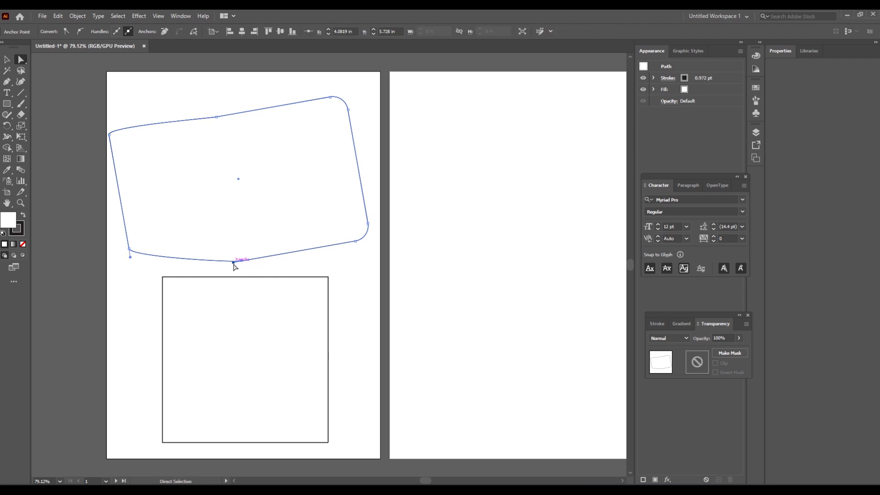
left_click_drag(130, 257, 120, 272)
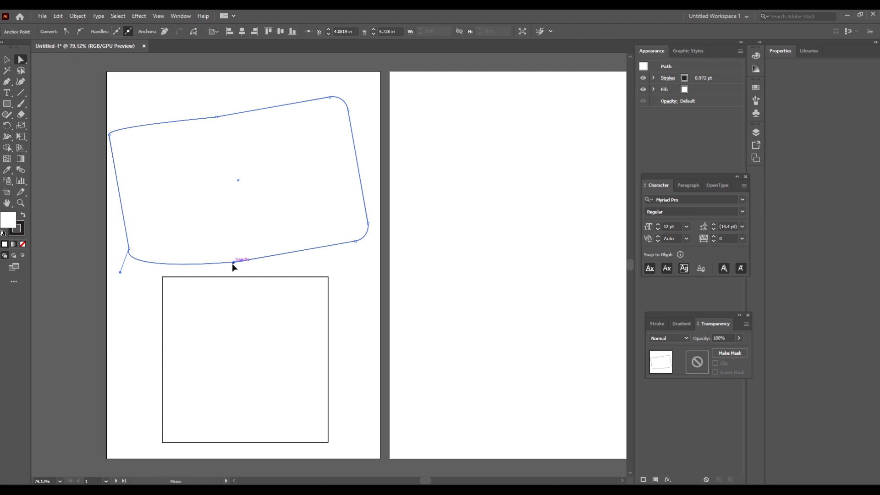
left_click_drag(233, 263, 239, 270)
left_click_drag(120, 272, 131, 273)
left_click_drag(238, 269, 231, 264)
left_click_drag(131, 273, 138, 271)
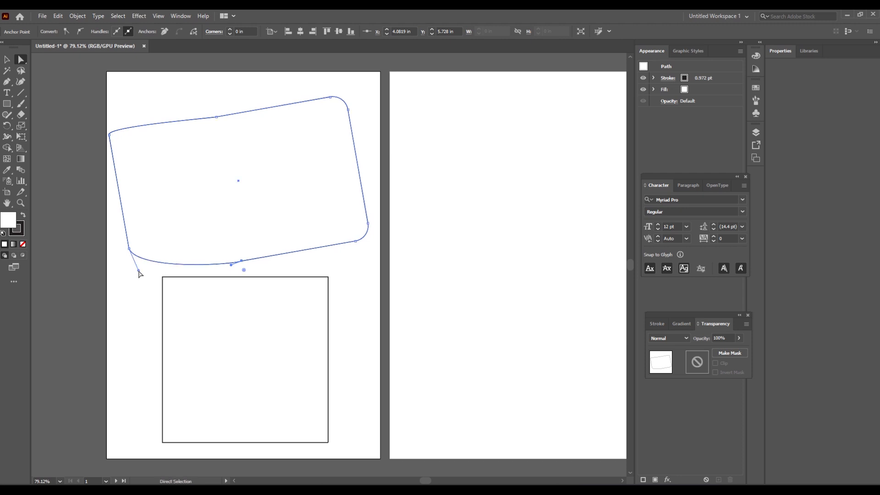
Bend the upper-left edge of the stretched shape inward by adjusting the corner anchor's direction handle
left_click(109, 135)
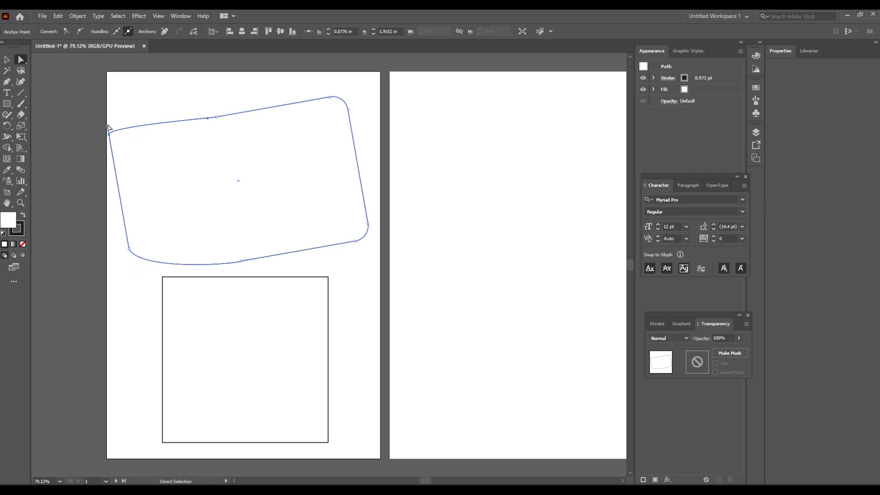
left_click_drag(132, 125, 148, 136)
left_click(109, 134)
Scale the reshaped path down with the Selection tool and rotate it clockwise until it stands nearly upright
left_click(7, 59)
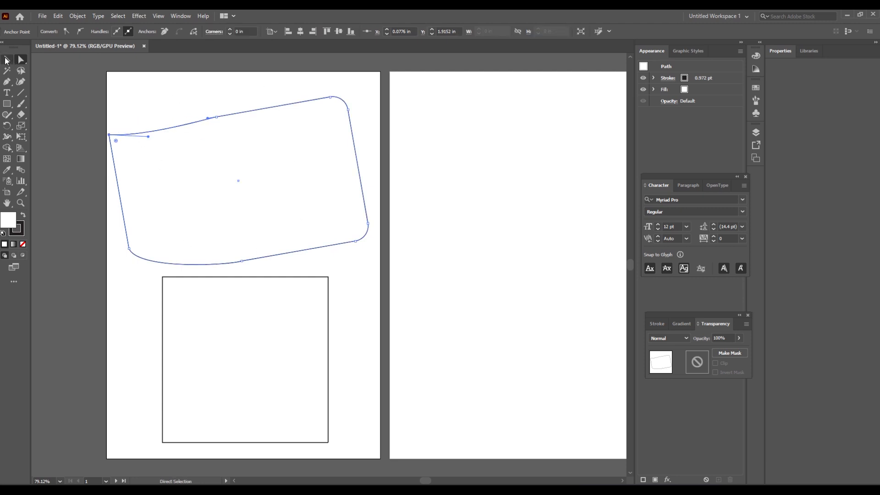
left_click_drag(110, 135, 135, 116)
left_click_drag(374, 246, 173, 306)
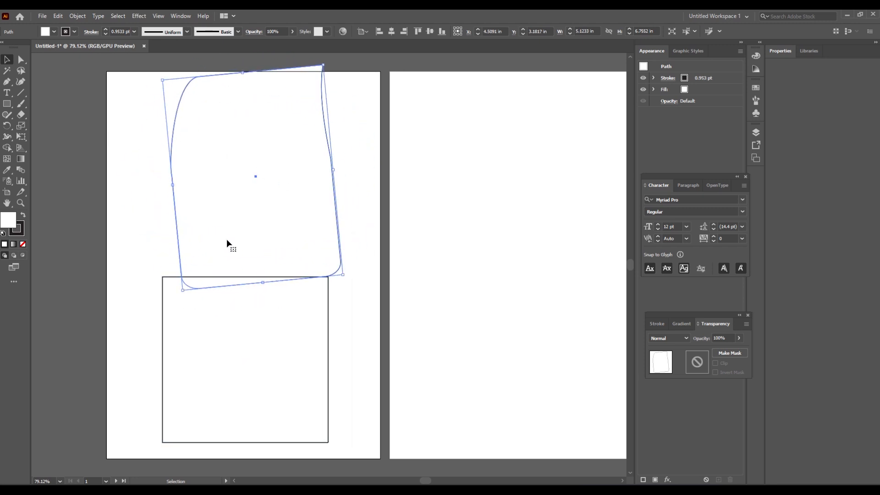
Show the handles of the reshaped path's upper-left anchor point, and delete both shapes from the artboard
left_click(20, 59)
left_click(197, 78)
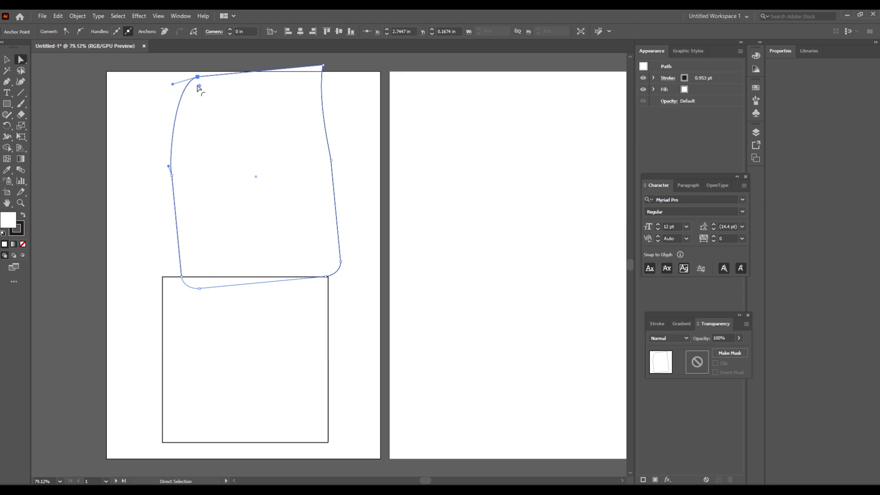
left_click(7, 59)
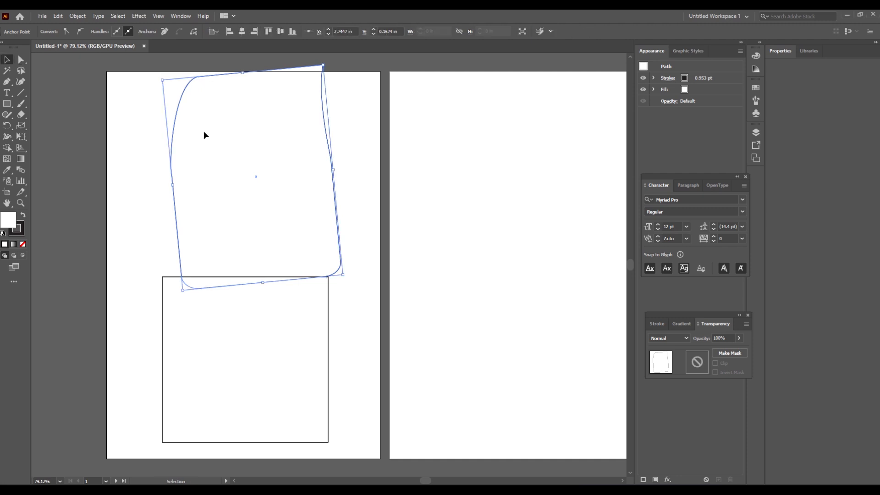
left_click_drag(369, 369, 161, 150)
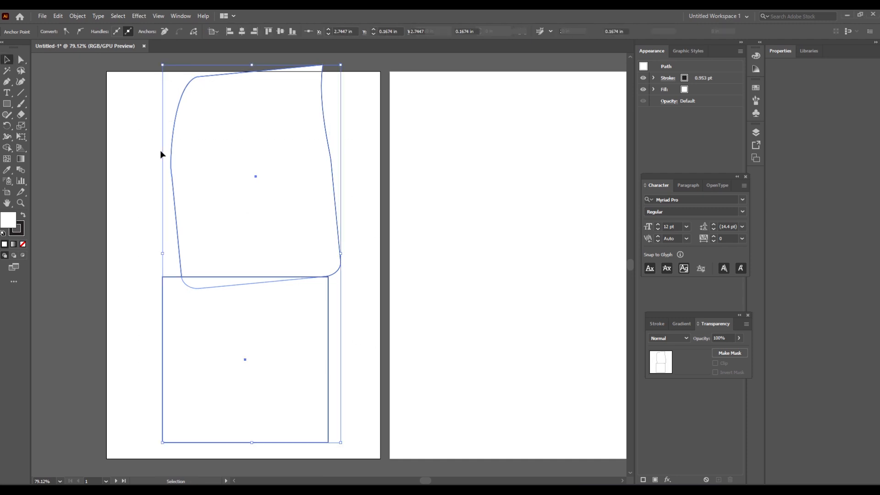
key("Delete")
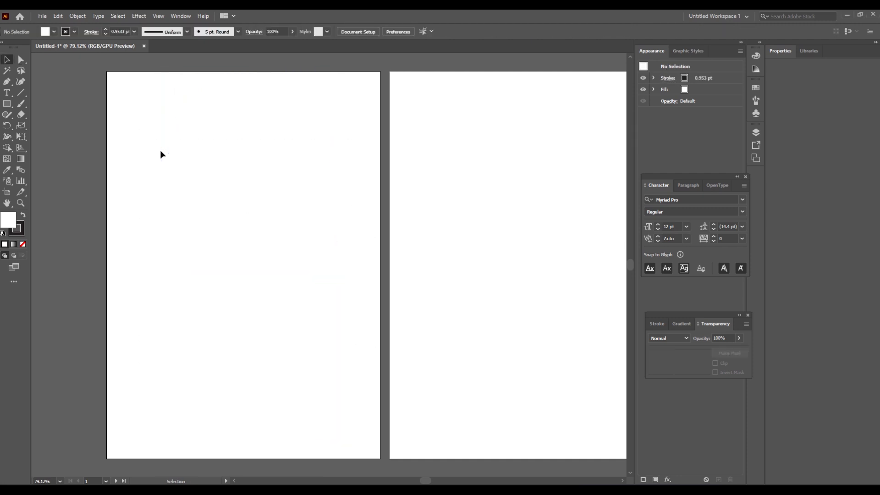
Create a 2 in by 2 in square and scale it down to about 1.07 in near the first artboard's upper-left corner
left_click(7, 104)
left_click(271, 200)
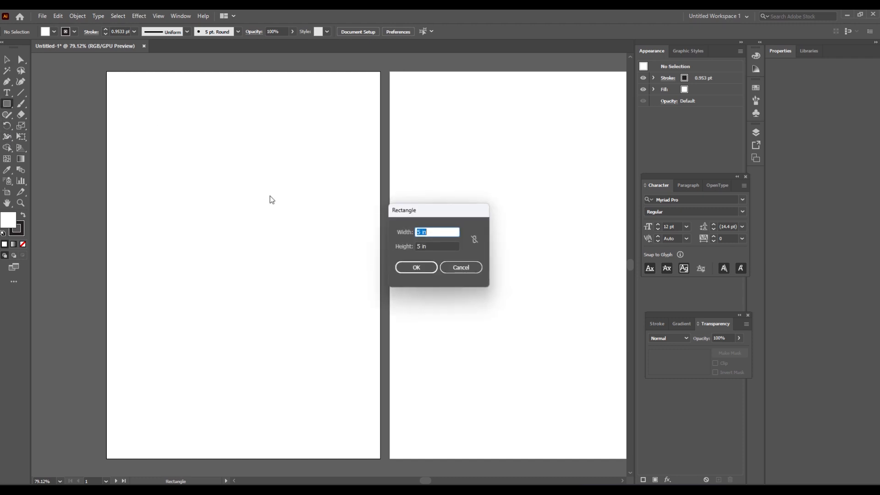
type("3")
key("Down")
type("2")
key("Tab")
type("2")
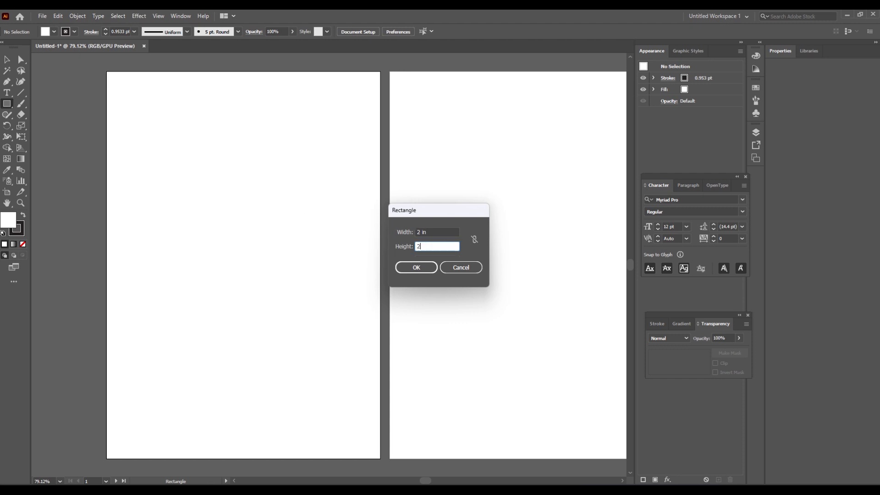
key("Return")
left_click(7, 60)
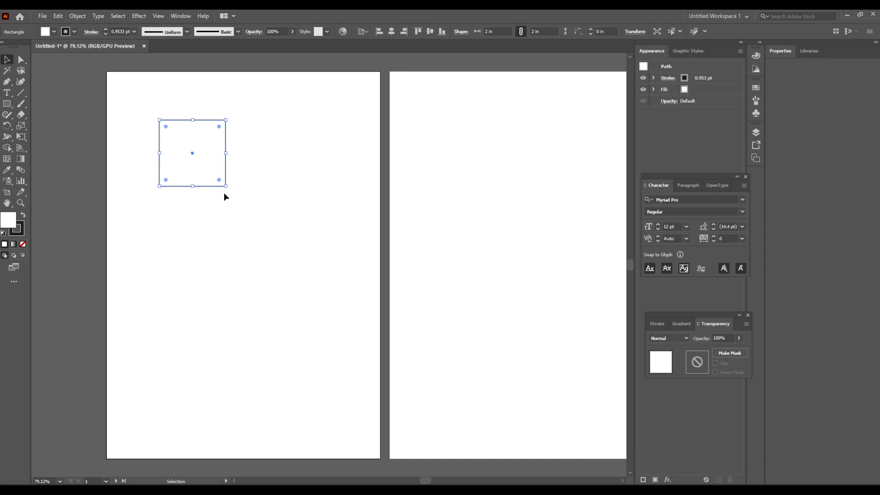
left_click_drag(225, 187, 138, 98)
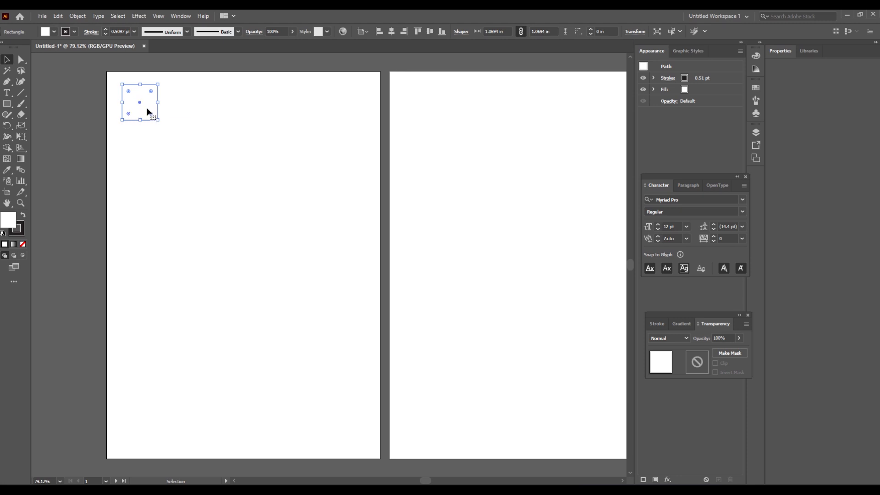
Paste a copy of the small square onto the artboard and delete the copy
key("a")
key("ctrl+v")
key("v")
left_click_drag(281, 184, 360, 325)
key("Delete")
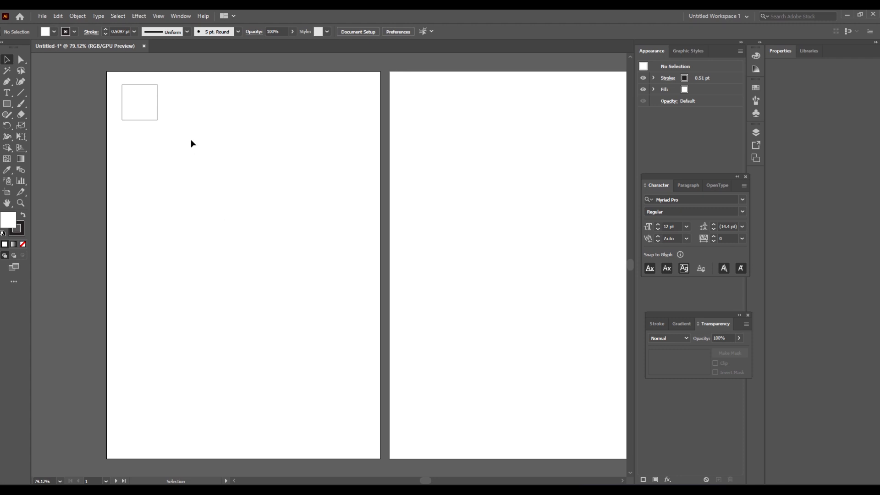
Try duplicating the small square diagonally and moving it sideways, undoing each attempt
left_click(157, 118)
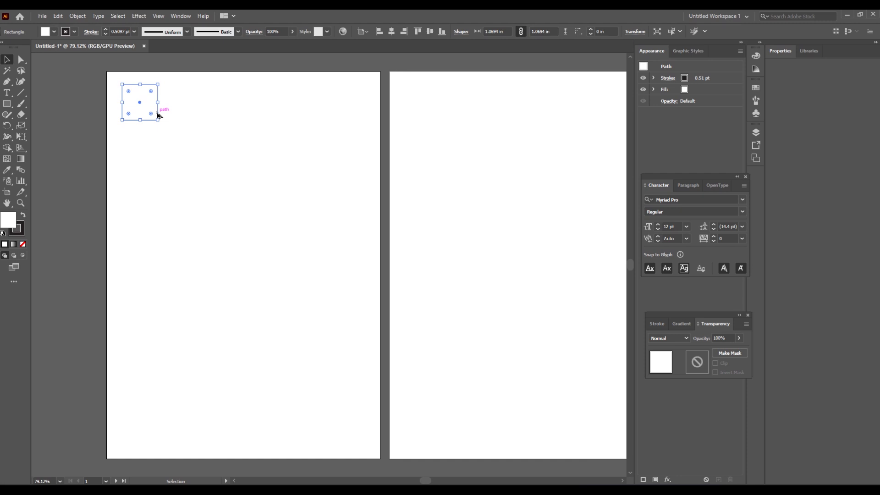
left_click_drag(157, 115, 207, 140)
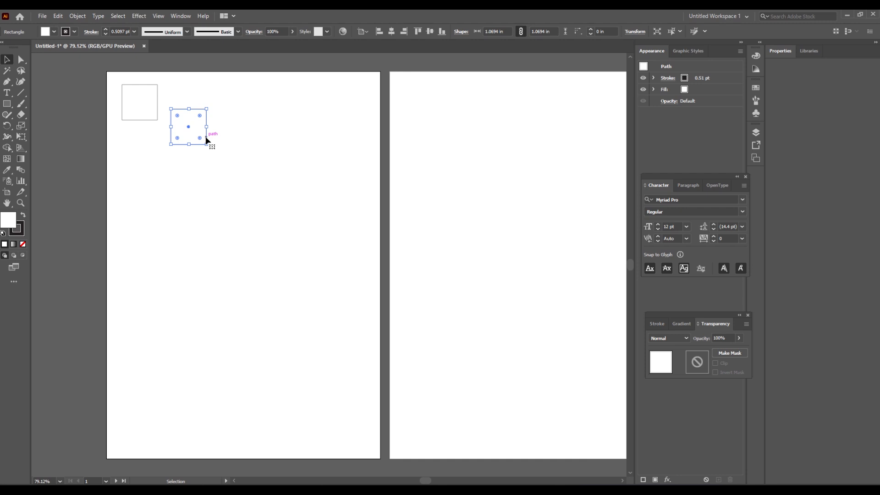
key("ctrl+z")
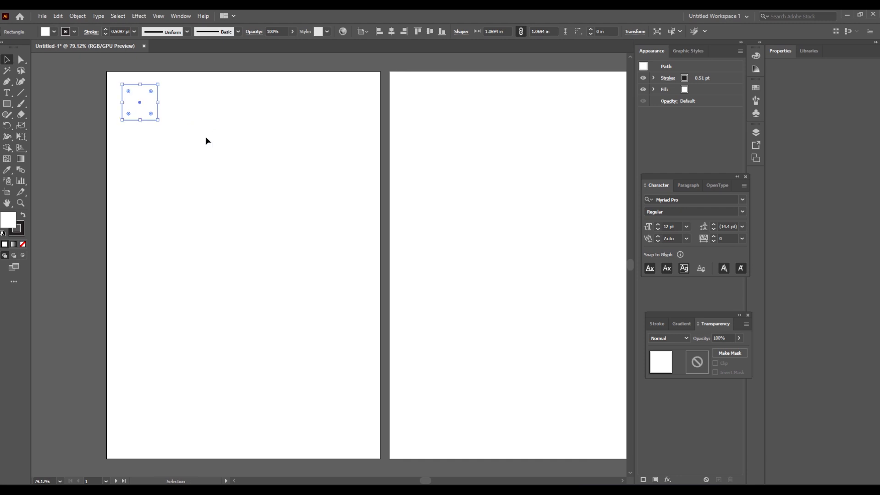
left_click_drag(157, 113, 197, 109)
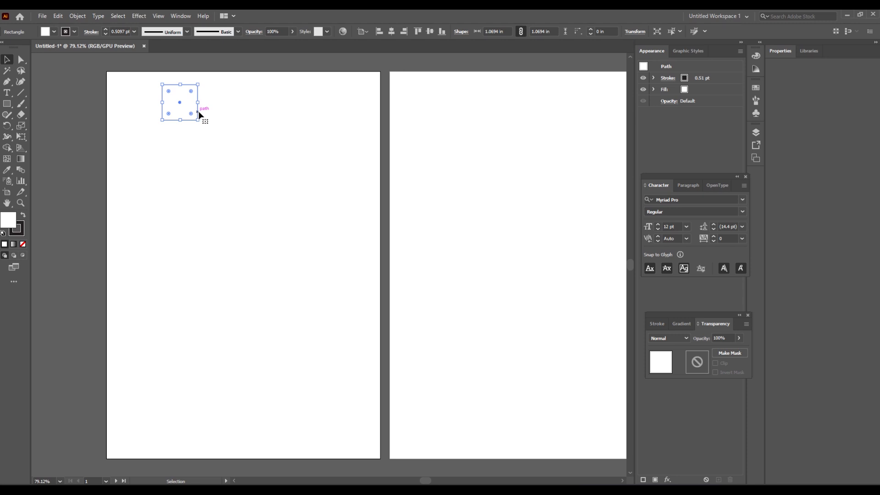
key("ctrl+z")
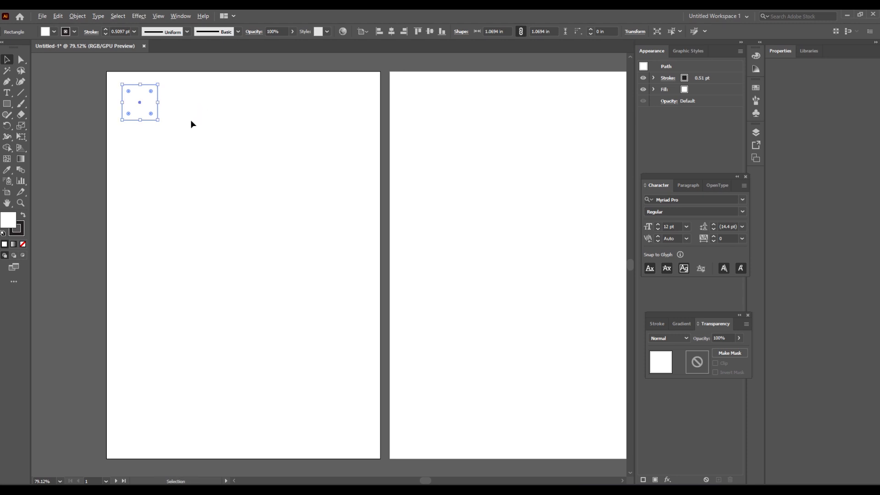
Duplicate the small square straight to the right with a narrow gap and repeat the transformation to form a row of six
left_click_drag(157, 113, 198, 118)
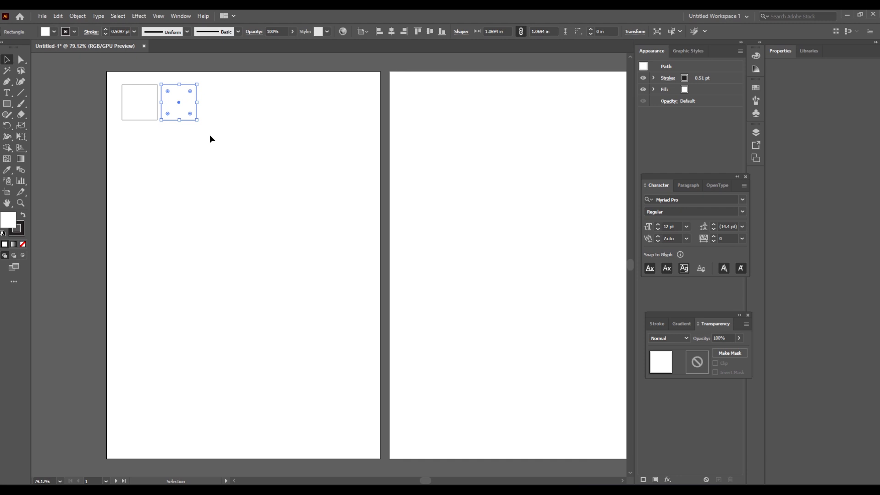
key("a")
key("ctrl+d")
key("ctrl+d")
key("ctrl+d")
key("ctrl+d")
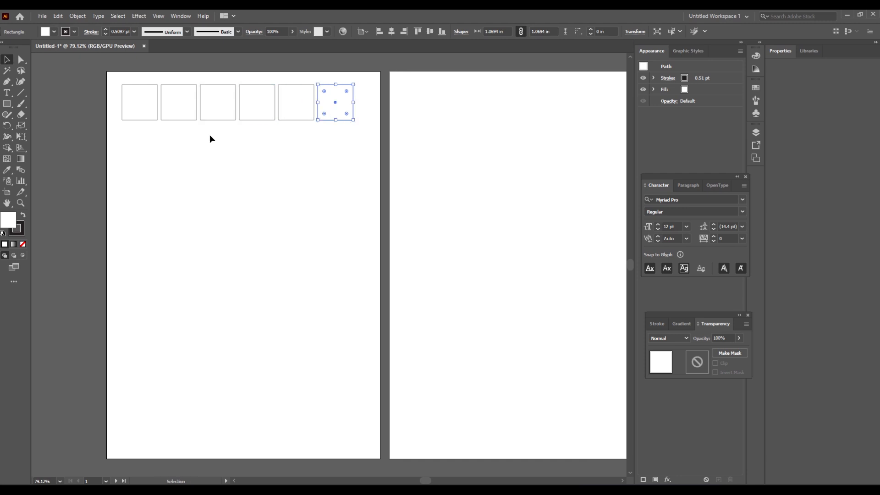
Duplicate the whole row of squares straight downward and repeat the transformation until nine rows fill the artboard, and deselect
key("ctrl+a")
left_click_drag(200, 112, 201, 157)
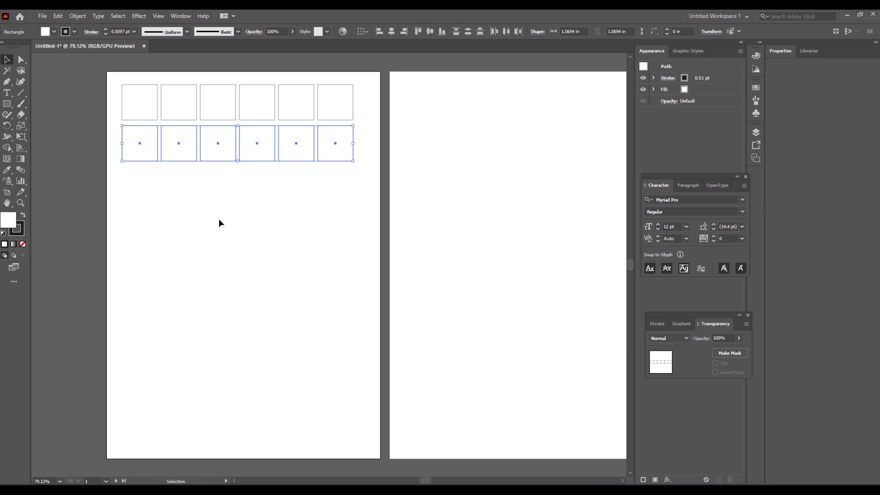
key("ctrl+d")
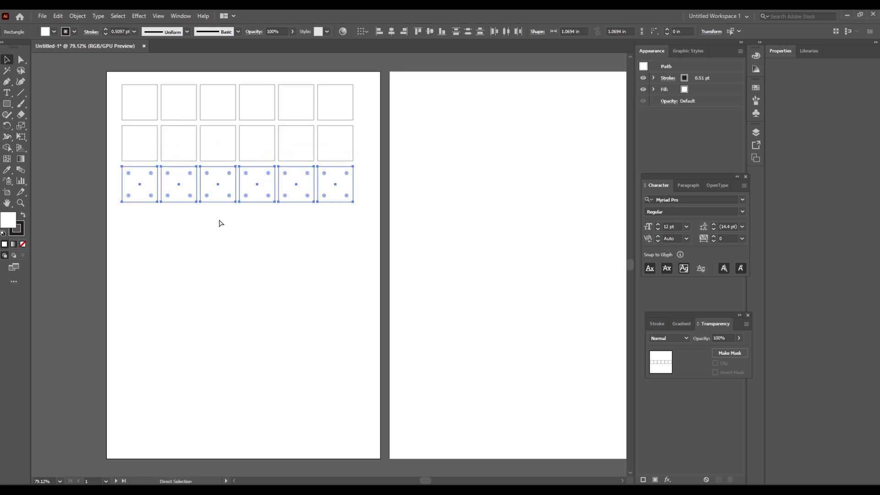
key("ctrl+d")
key("ctrl+d")
key("ctrl+d")
key("ctrl+d")
key("ctrl+d")
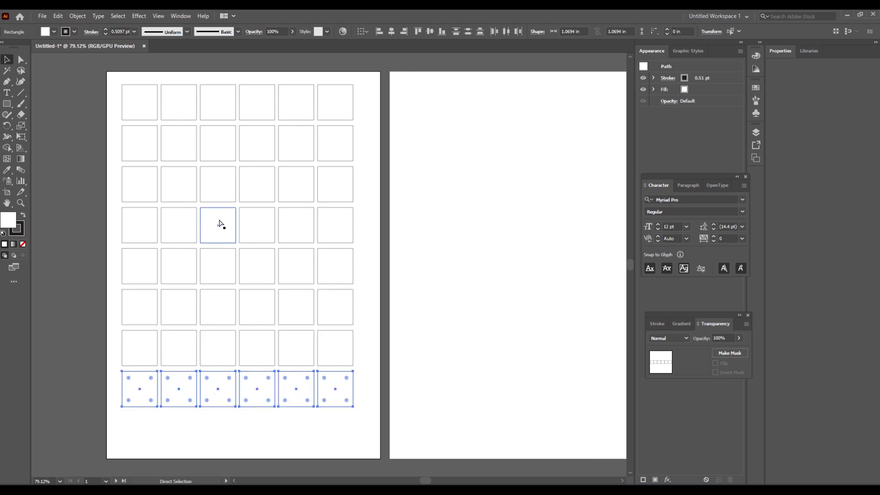
key("ctrl+d")
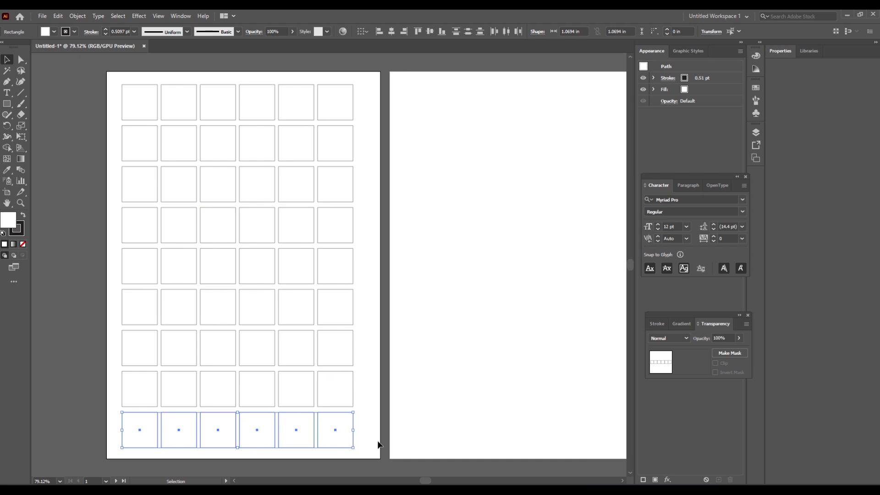
left_click(364, 405)
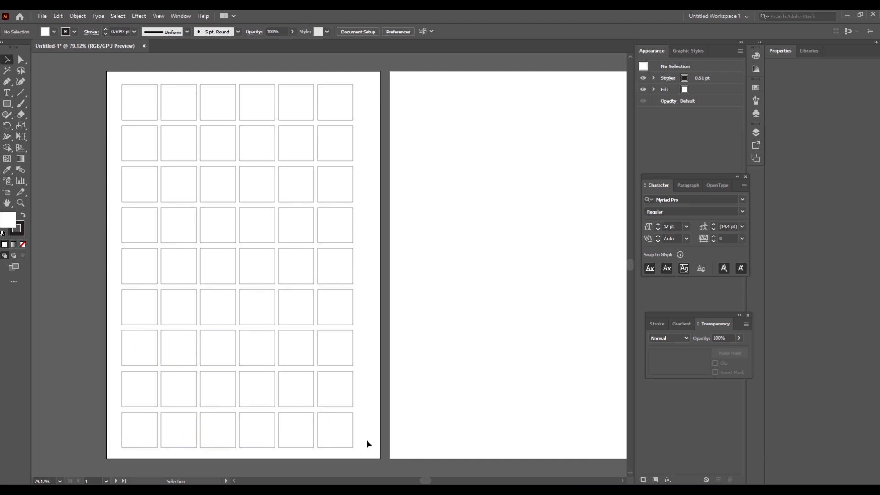
Select the fifth, seventh and ninth rows of squares together and delete them
left_click_drag(352, 441, 107, 429)
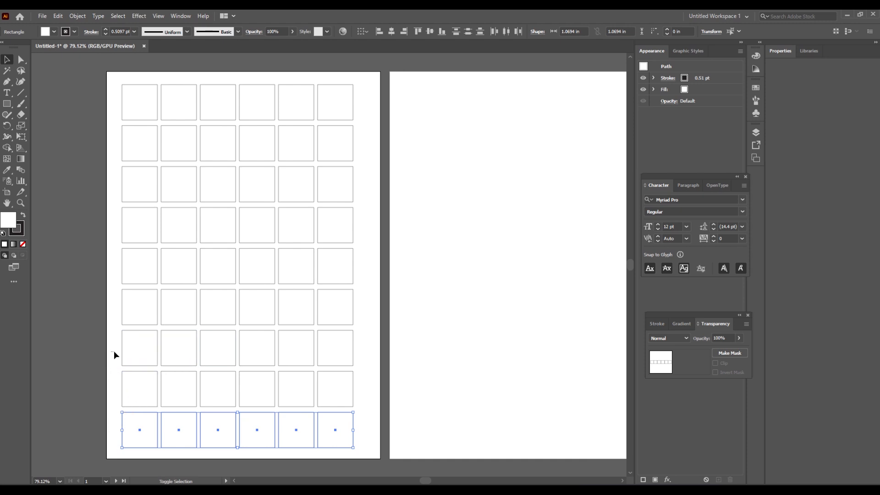
left_click_drag(308, 355, 362, 359)
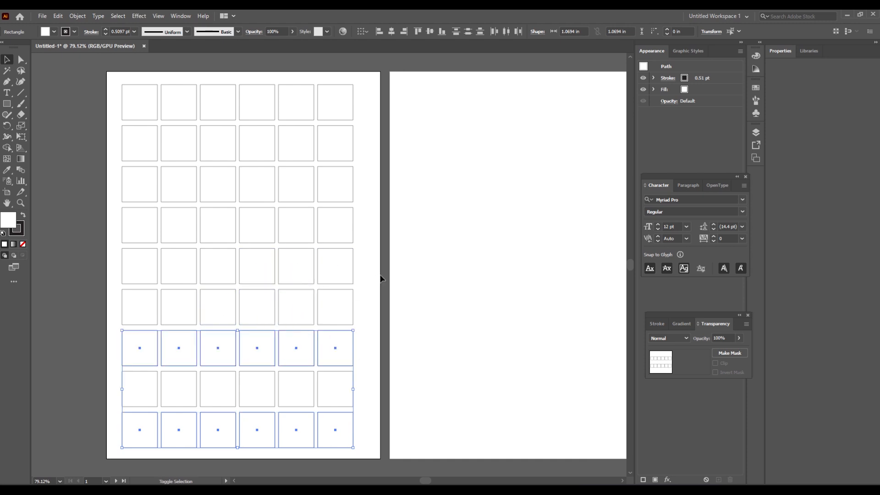
left_click_drag(380, 273, 137, 273)
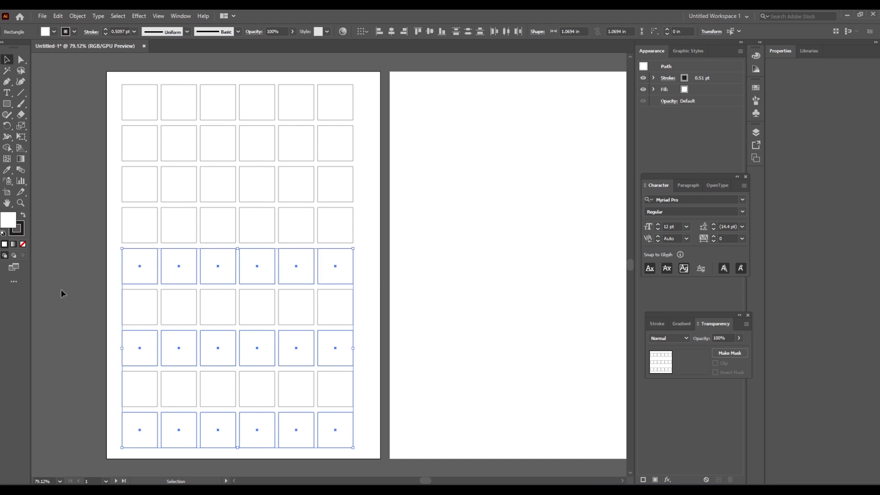
key("Delete")
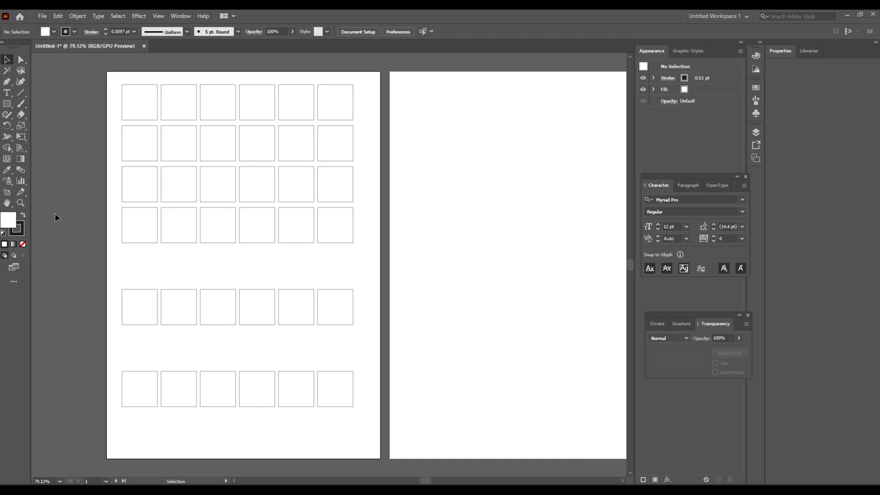
Magnify the grid of squares to 400% with the Zoom tool and fit the artboard back in the window
left_click(20, 204)
left_click(139, 187)
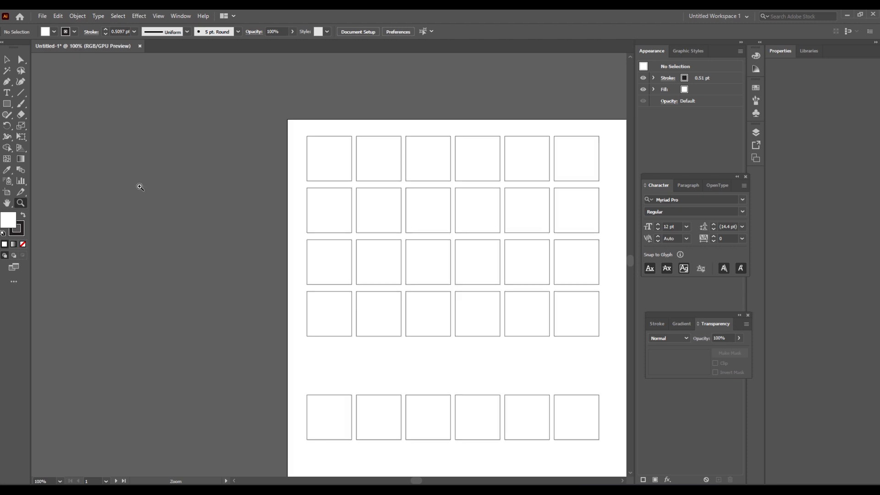
left_click(380, 273)
left_click(326, 248)
left_click(326, 248)
left_click(326, 249)
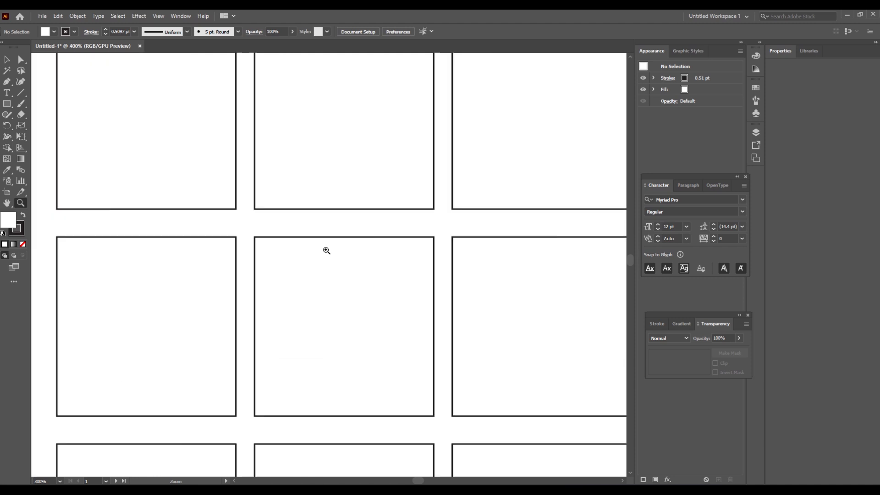
key("v")
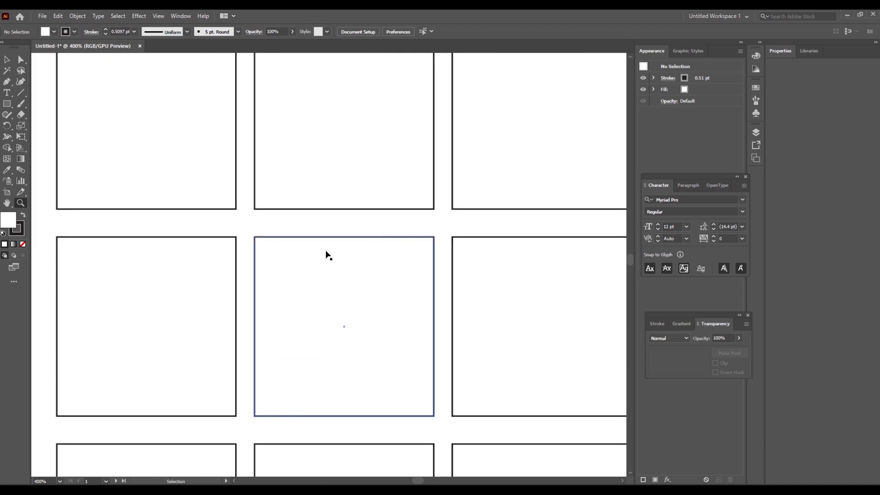
key("ctrl+0")
key("z")
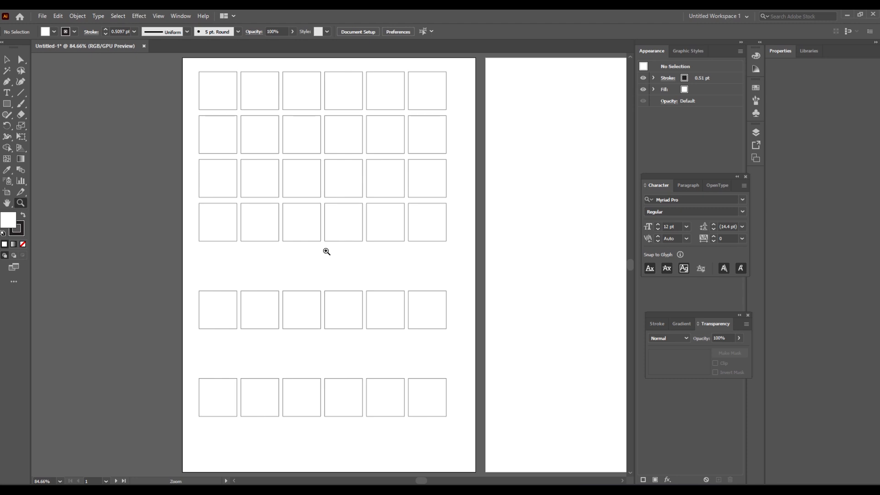
Zoom in and out on the gap below the fourth row of squares with the Selection tool active, between 50% and 400%
left_click(7, 60)
scroll(249, 263, "up", 2)
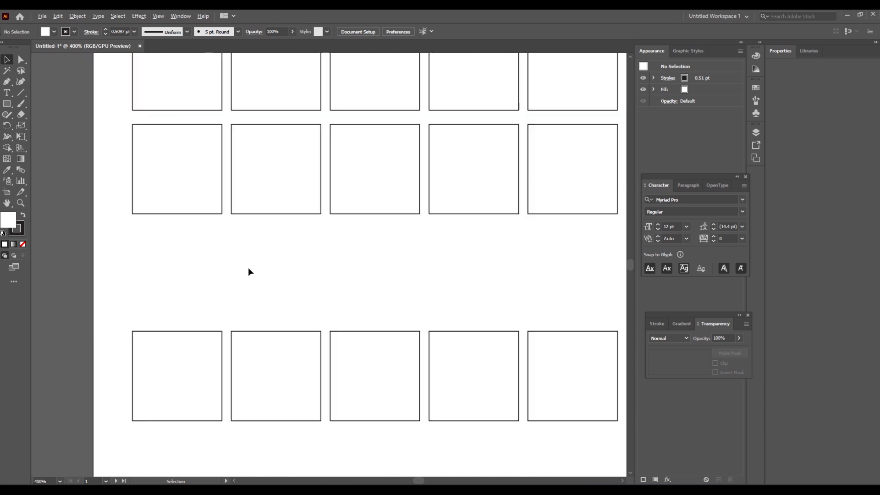
scroll(248, 272, "down", 4)
scroll(249, 271, "up", 4)
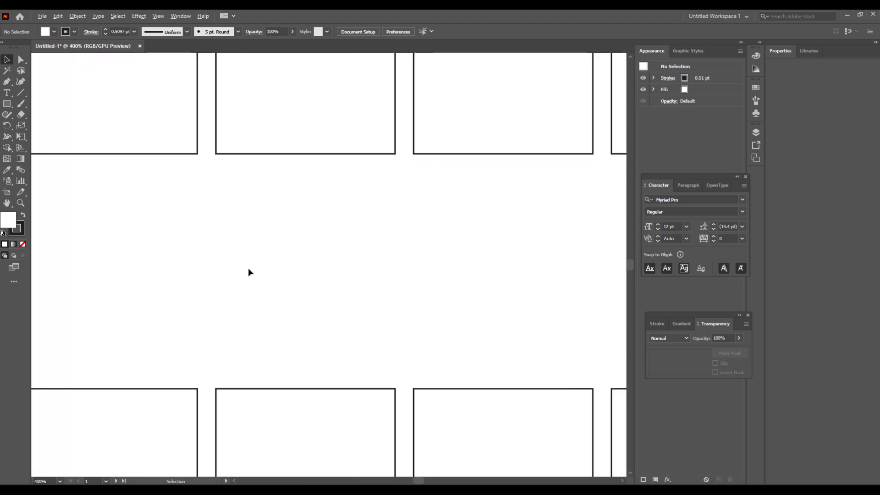
scroll(249, 271, "down", 2)
scroll(248, 268, "down", 2)
scroll(248, 268, "up", 4)
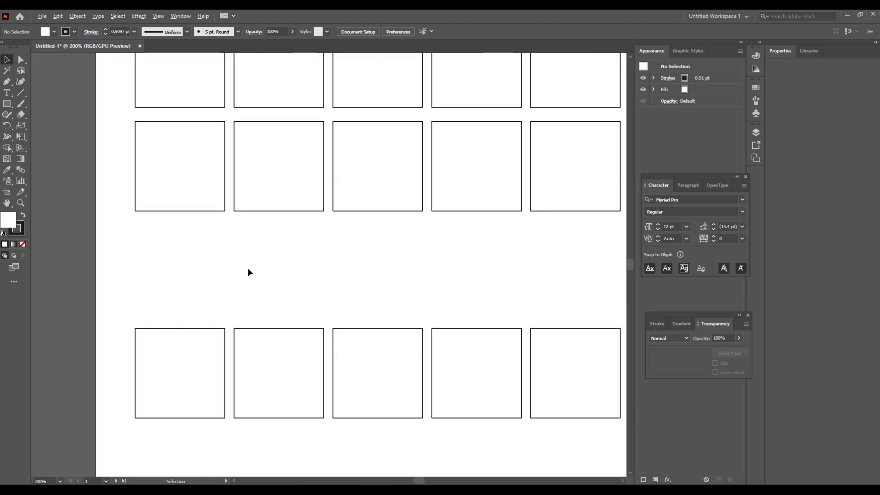
scroll(248, 269, "down", 4)
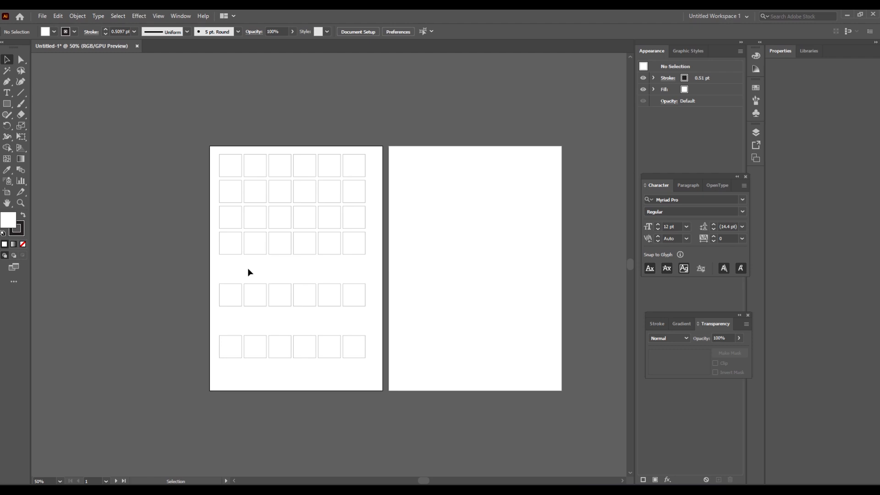
scroll(248, 272, "up", 2)
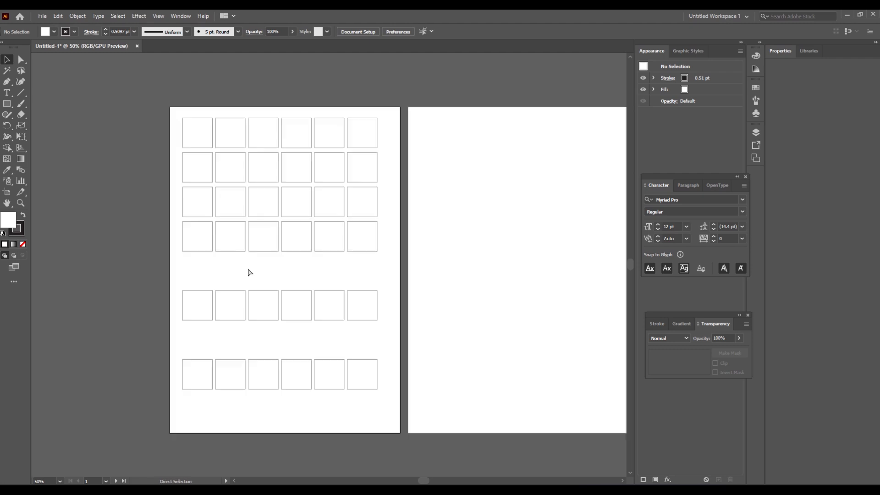
scroll(249, 272, "down", 3)
scroll(250, 273, "up", 2)
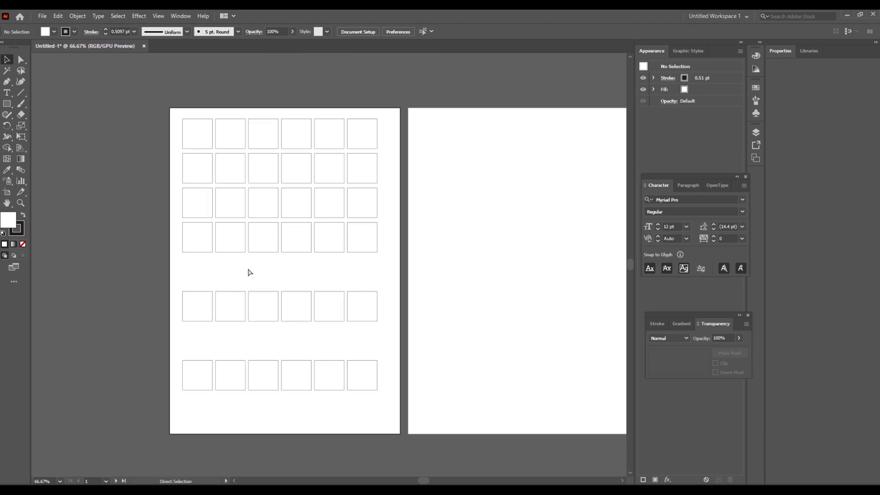
scroll(250, 273, "down", 1)
scroll(250, 273, "up", 1)
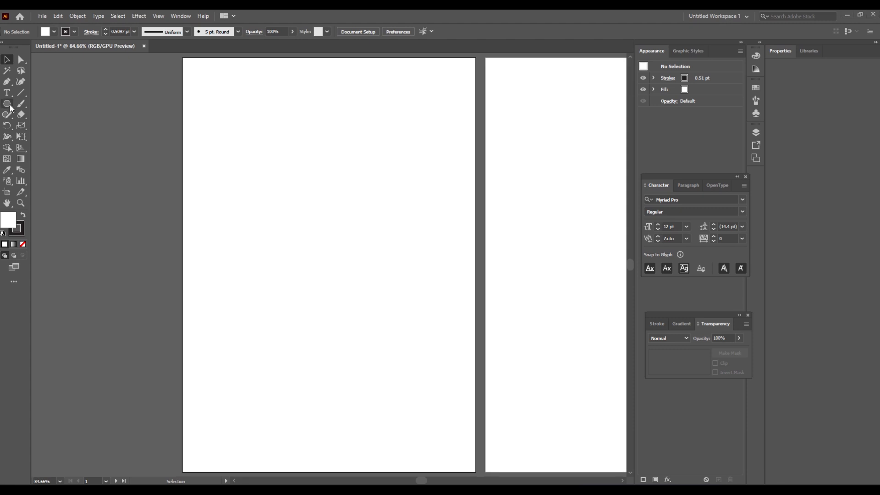
Draw a hexagon about 3.23 in wide and 2.8 in high with the Polygon tool near the first artboard's upper-left corner
left_click(15, 107)
left_click_drag(9, 105, 37, 139)
left_click(5, 107)
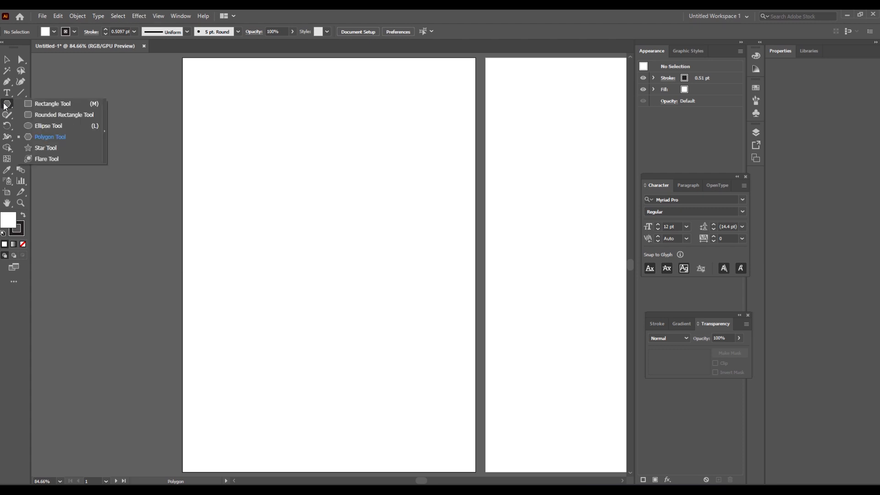
left_click(61, 139)
left_click_drag(252, 142, 299, 169)
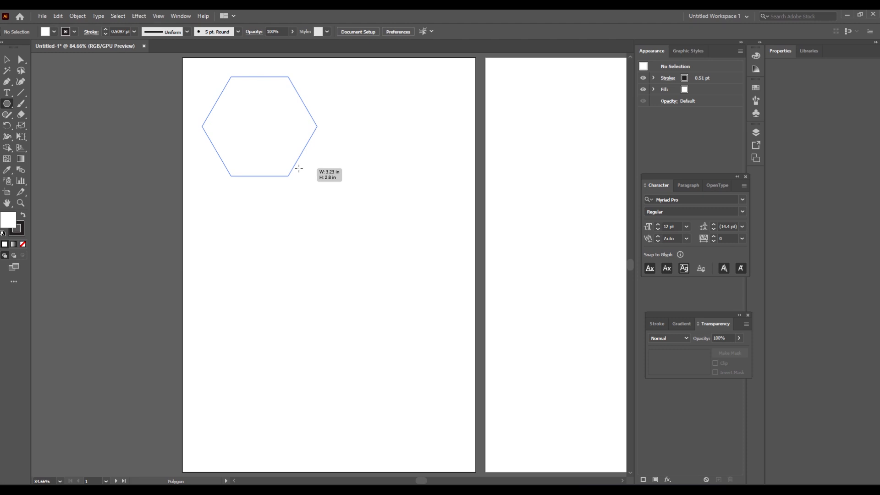
left_click_drag(299, 168, 299, 169)
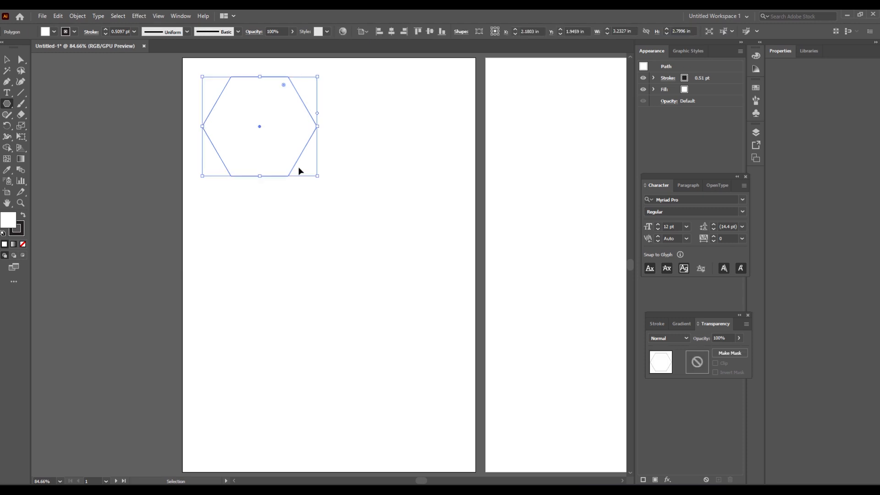
Undo the last hexagon, draw a new polygon about 2.54 in wide, and add sides until it is nearly a circle
key("ctrl+z")
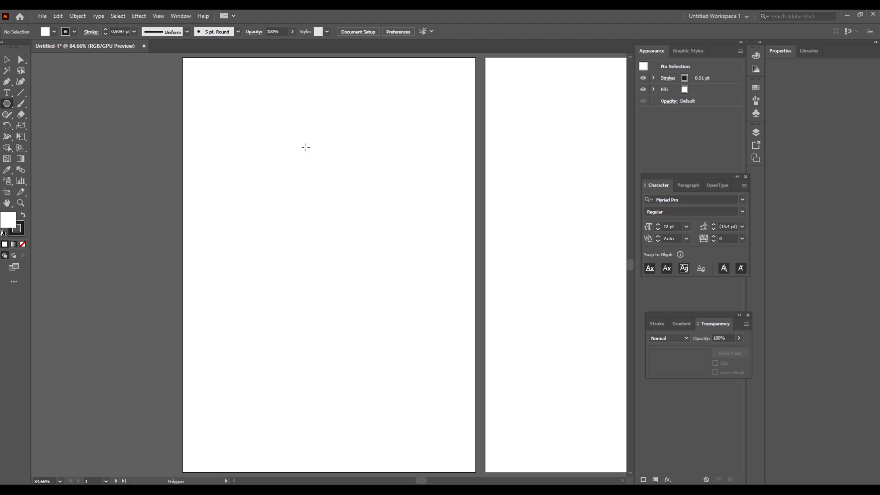
left_click_drag(259, 110, 277, 151)
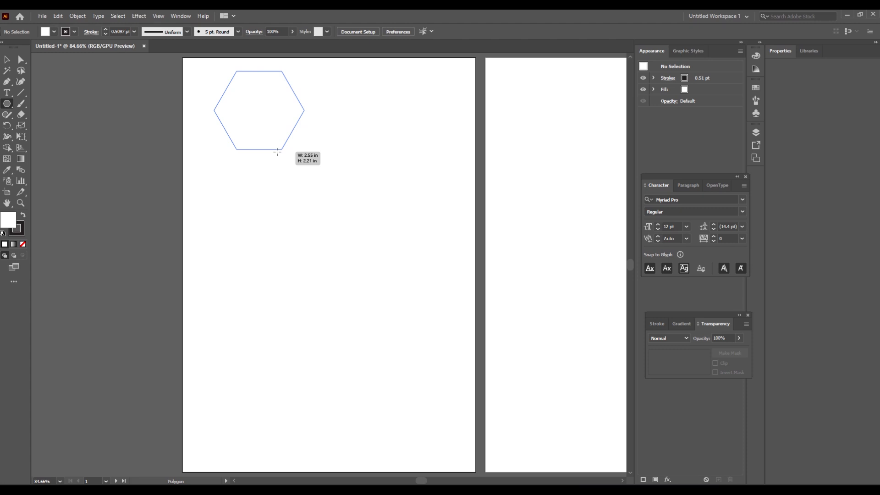
key("Up")
left_click_drag(277, 151, 279, 151)
key("Down")
key("Up")
key("Up")
key("Up")
key("Up")
key("Up")
key("Up")
key("Up")
key("Up")
key("Up")
key("Up")
key("Up")
key("Up")
key("Up")
key("Up")
key("Up")
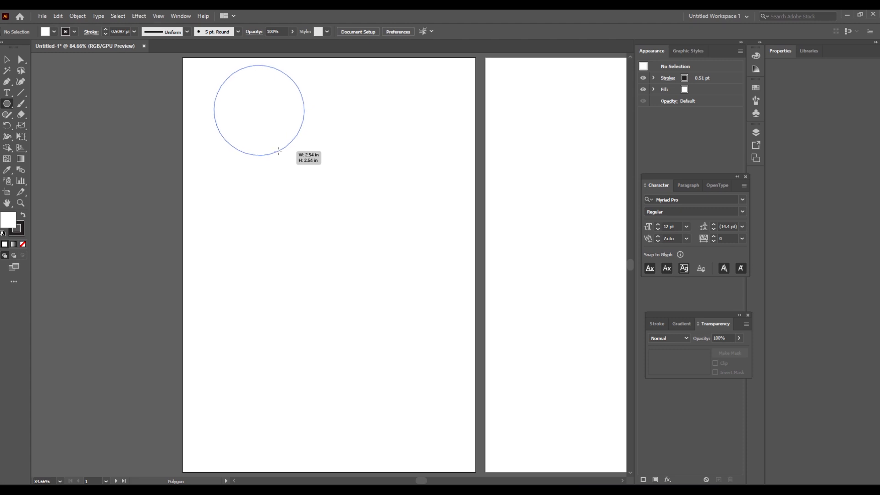
Reduce the polygon being drawn to three sides and shrink it to an upright triangle about 1.64 in wide and 1.42 in high
key("Down")
key("Down")
left_click_drag(278, 150, 278, 151)
key("Down")
key("Down")
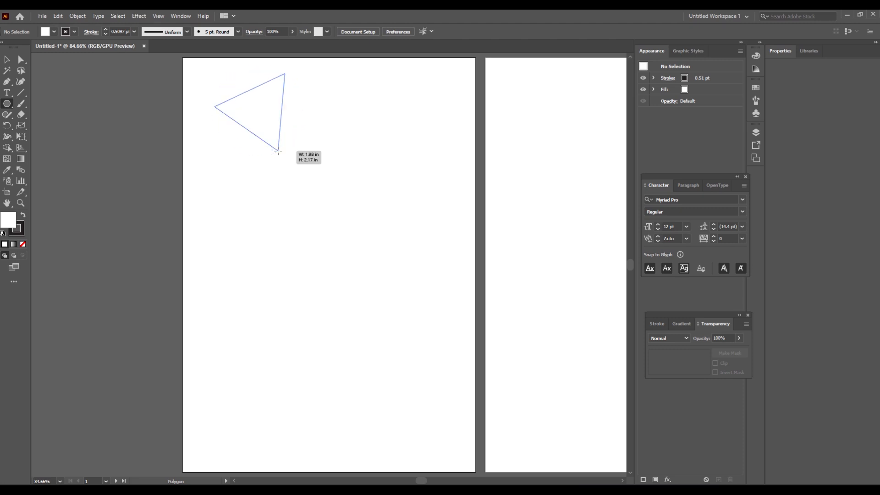
left_click_drag(277, 151, 286, 132)
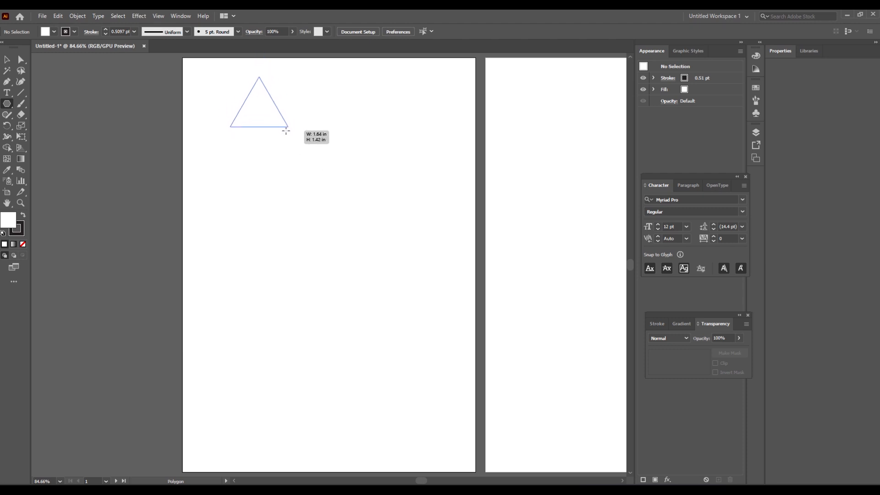
left_click_drag(286, 131, 282, 131)
Vary the number of sides of the polygon being drawn up and down, ending on a triangle about 1.47 in wide
key("Up")
key("Up")
key("Up")
key("Down")
key("Down")
key("Up")
key("Down")
key("Up")
key("Down")
key("Down")
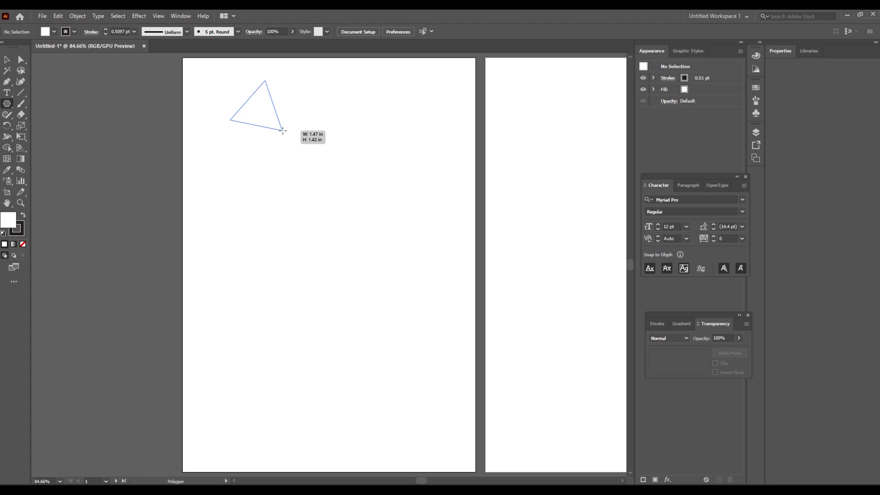
Draw a hexagon about 0.99 in wide and 0.86 in high in the first artboard's upper-left corner and place a copy directly below it
key("Up")
key("Up")
key("Up")
key("Up")
key("Up")
key("Up")
left_click_drag(283, 131, 219, 120)
key("Down")
key("Down")
key("Down")
key("Down")
key("Up")
key("v")
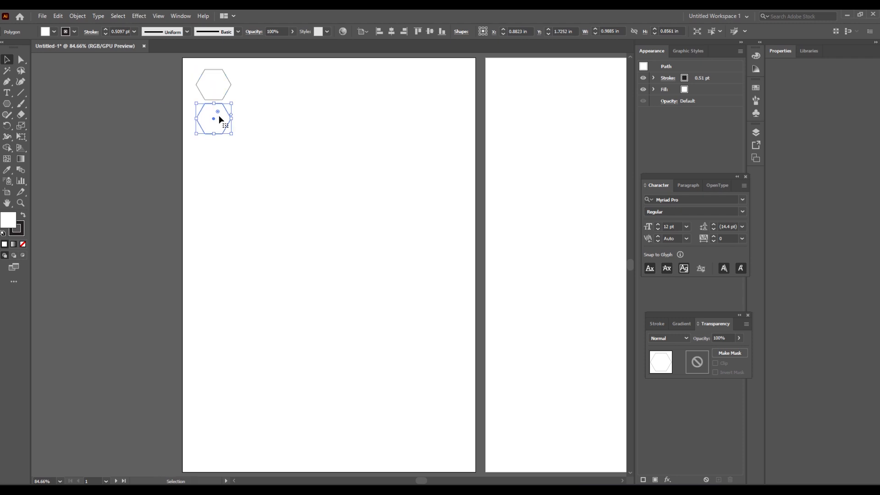
Repeat the downward hexagon copy until the column has 11 hexagons
key("ctrl+d")
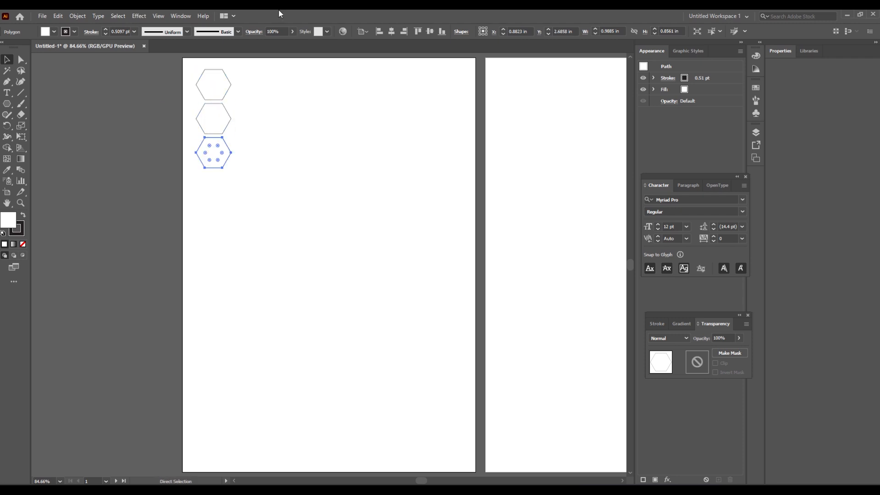
key("ctrl+z")
key("ctrl+d")
key("ctrl+d")
key("ctrl+d")
key("ctrl+d")
key("ctrl+d")
key("ctrl+d")
key("ctrl+d")
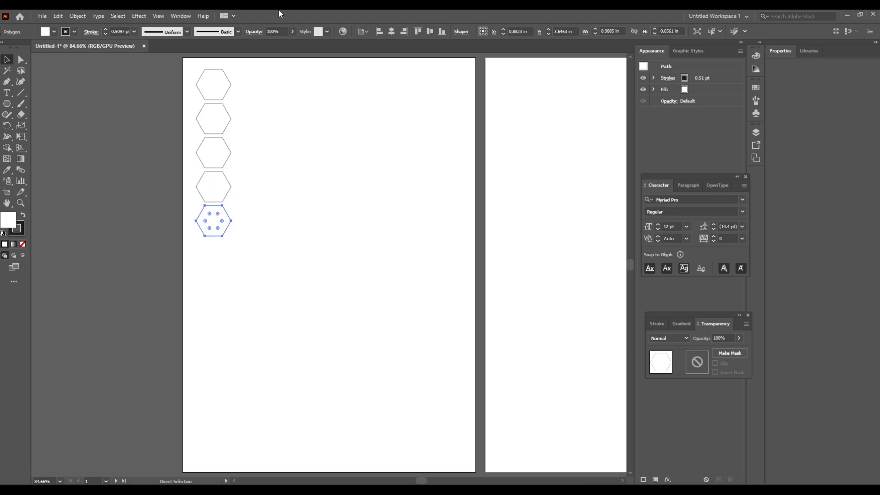
key("ctrl+d")
key("ctrl+d")
Copy the whole hexagon column to the right, shifted about half a hexagon down so the two columns interlock
left_click_drag(255, 442, 246, 159)
key("ctrl+z")
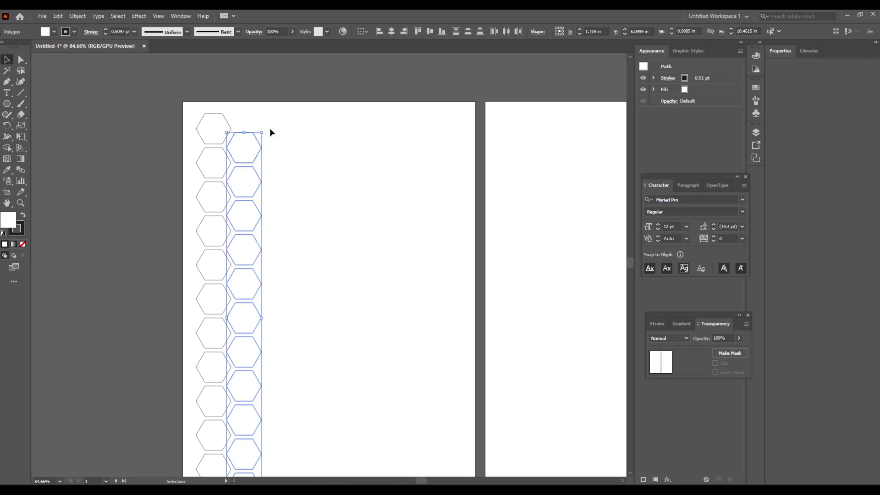
left_click(202, 107)
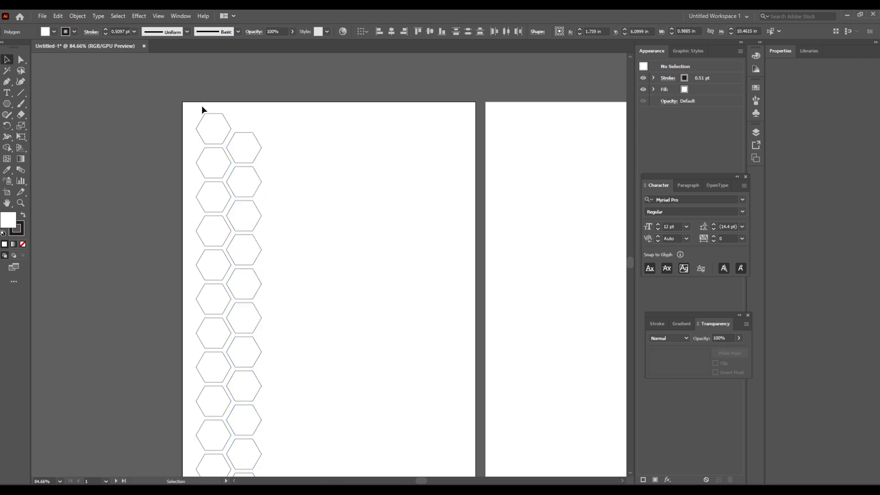
Copy both hexagon columns 1.73 in horizontally to the right and repeat the copy twice to make eight columns
scroll(278, 413, "down", 1)
left_click_drag(277, 414, 268, 103)
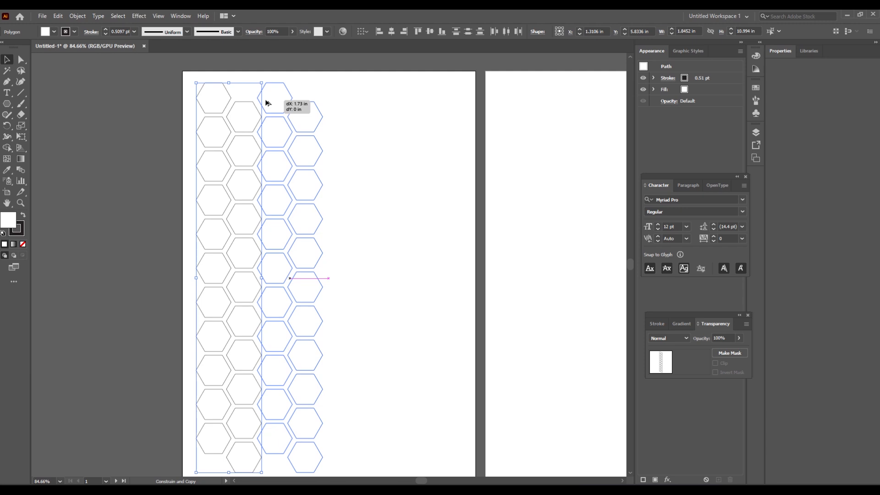
left_click_drag(266, 101, 266, 101)
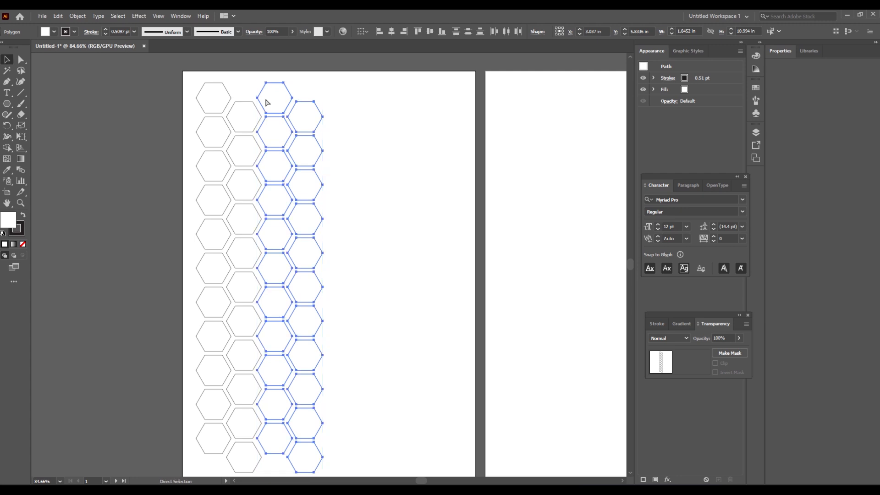
key("ctrl+d")
key("ctrl+d")
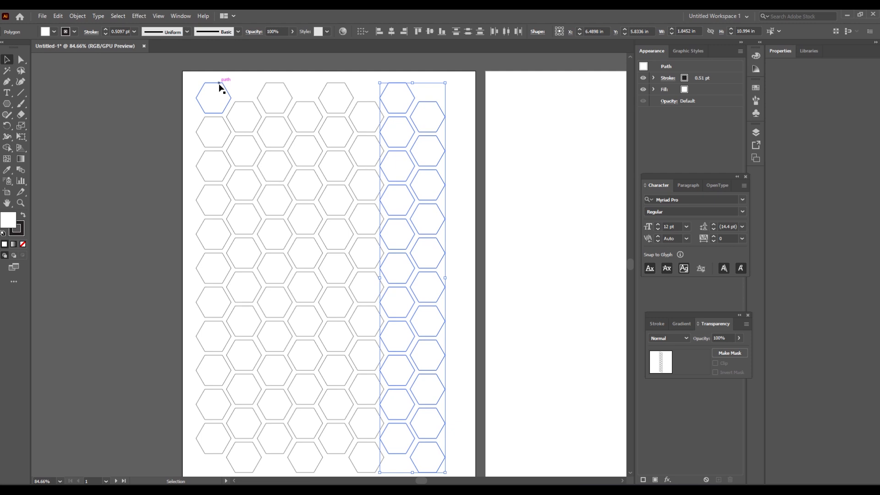
Select all the hexagons and set their stroke color to dark gray 474747
left_click(23, 218)
left_click(24, 218)
left_click_drag(202, 98, 457, 430)
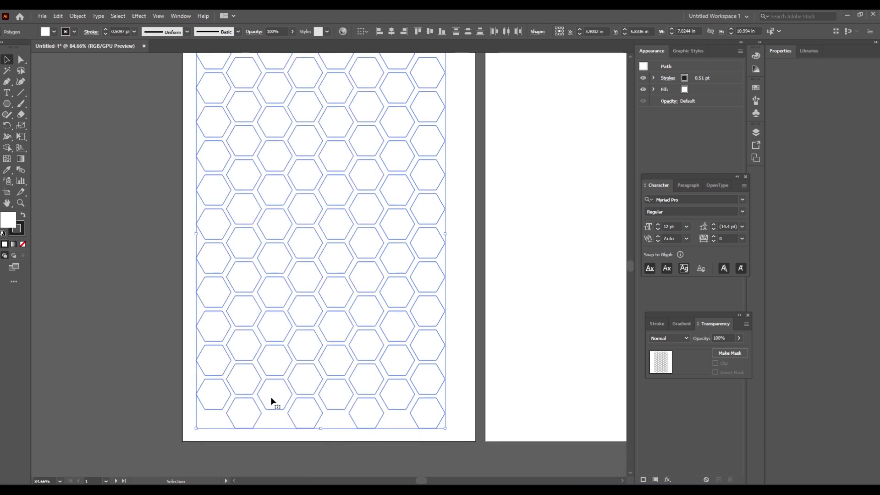
double_click(20, 235)
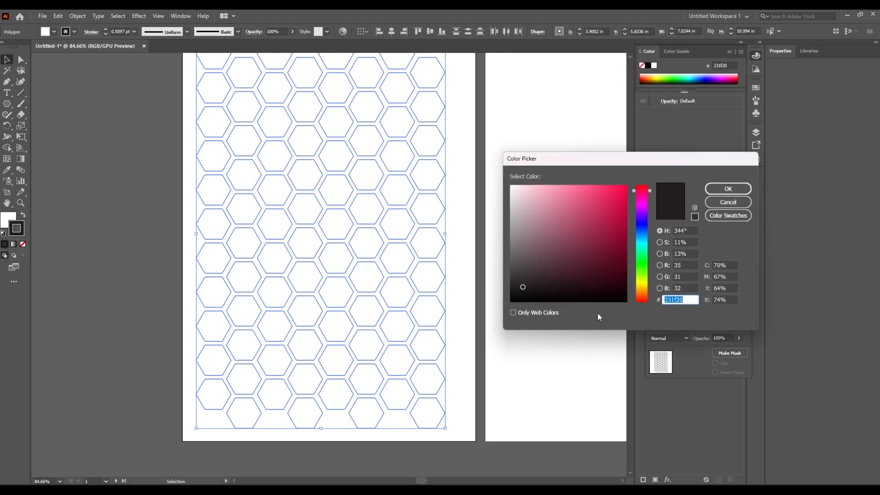
left_click(547, 279)
mouse_move(547, 279)
left_mouse_down()
mouse_move(501, 282)
mouse_move(499, 269)
left_mouse_up()
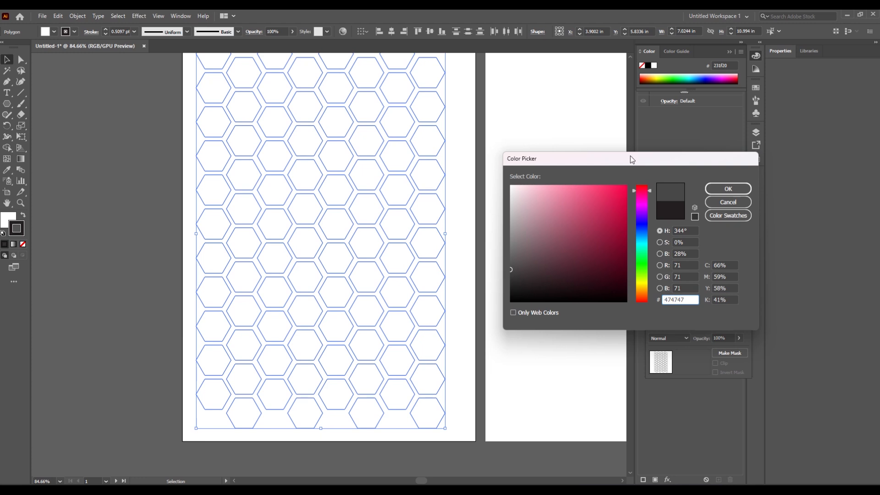
left_click_drag(630, 157, 546, 139)
left_click(642, 176)
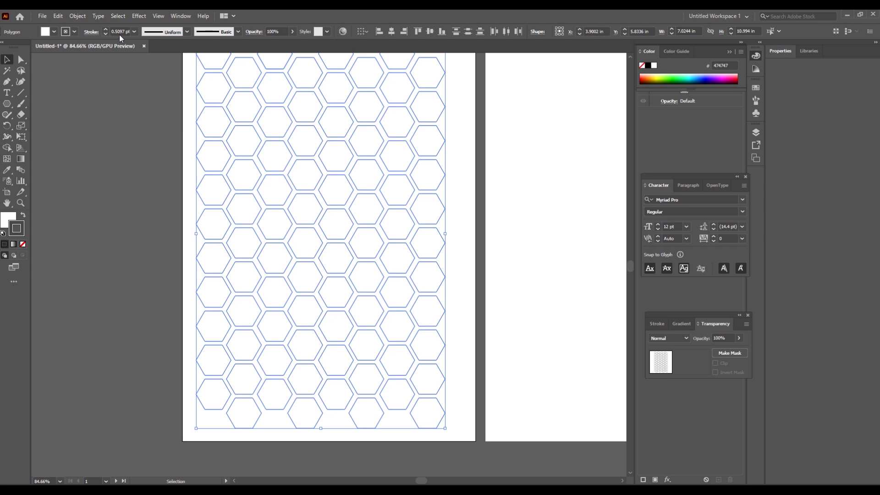
Set the stroke weight of the selected hexagons to 1.5 pt
left_click(107, 29)
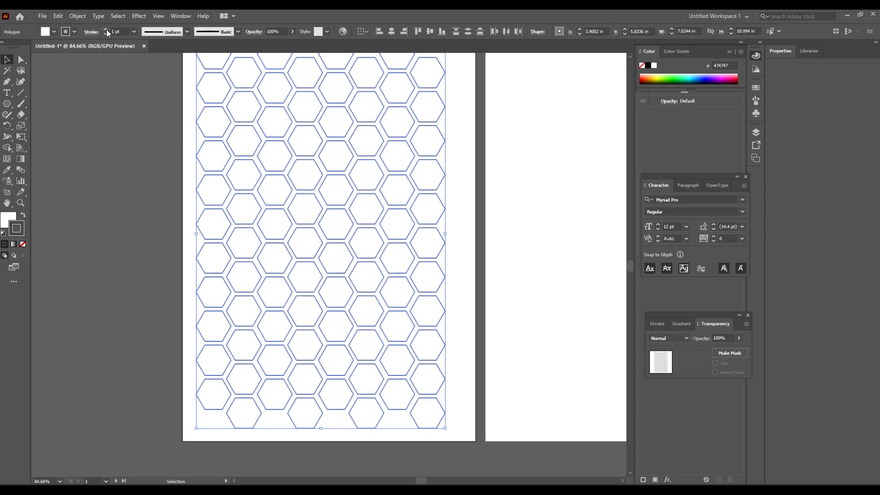
left_click(106, 29)
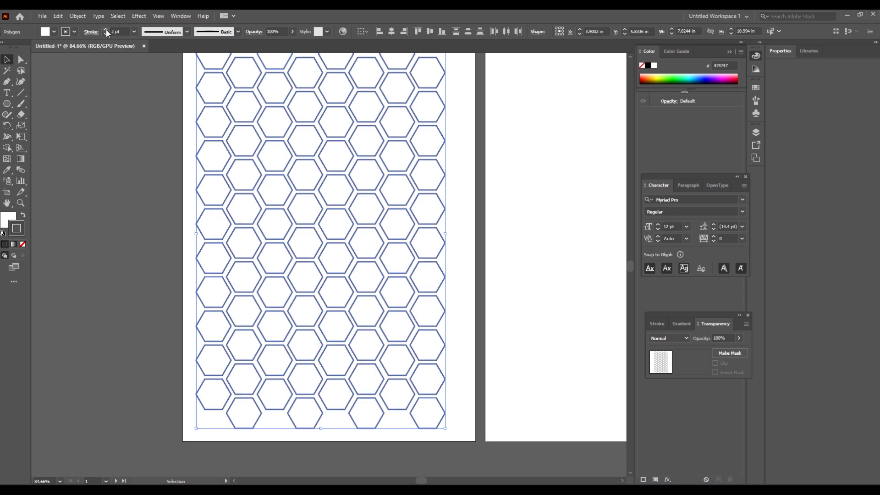
left_click_drag(115, 31, 109, 33)
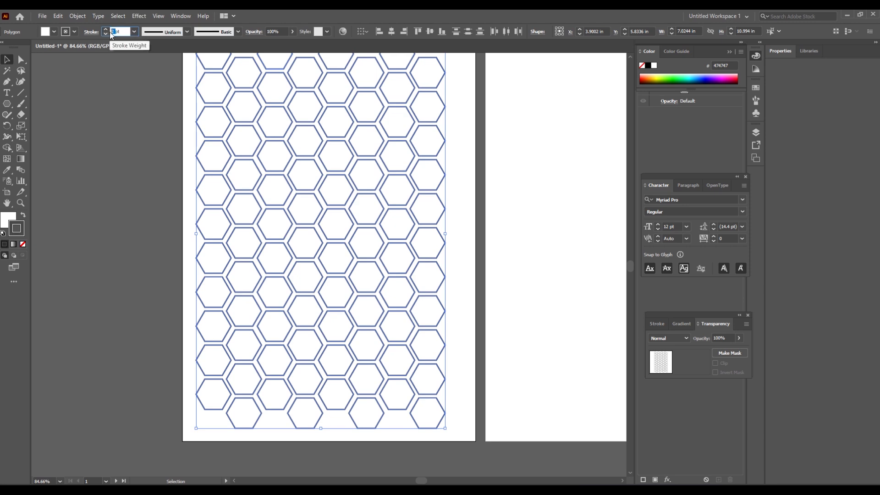
type("1.5")
key("Return")
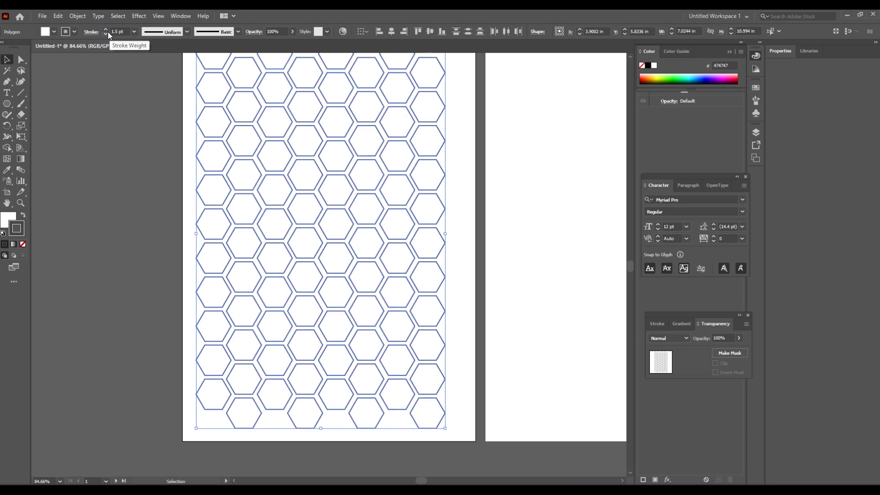
Fill the selected hexagons with black 000000 and clear the selection
left_click(12, 219)
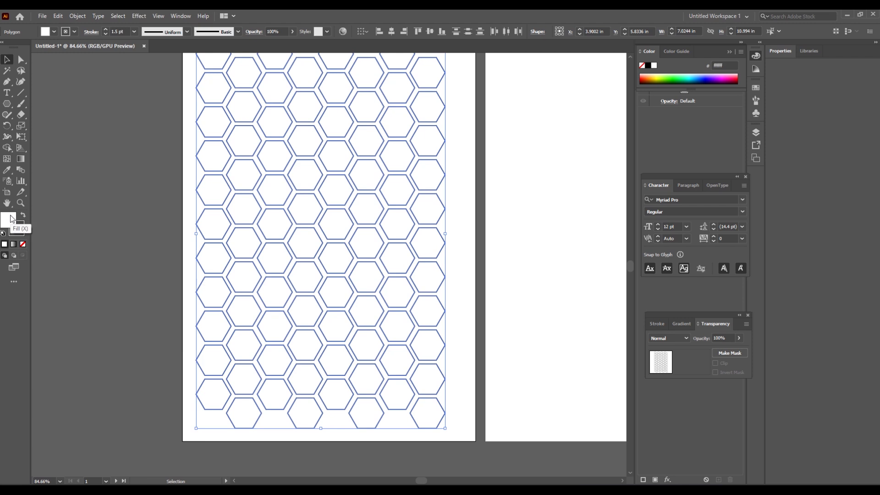
double_click(12, 219)
type("000000")
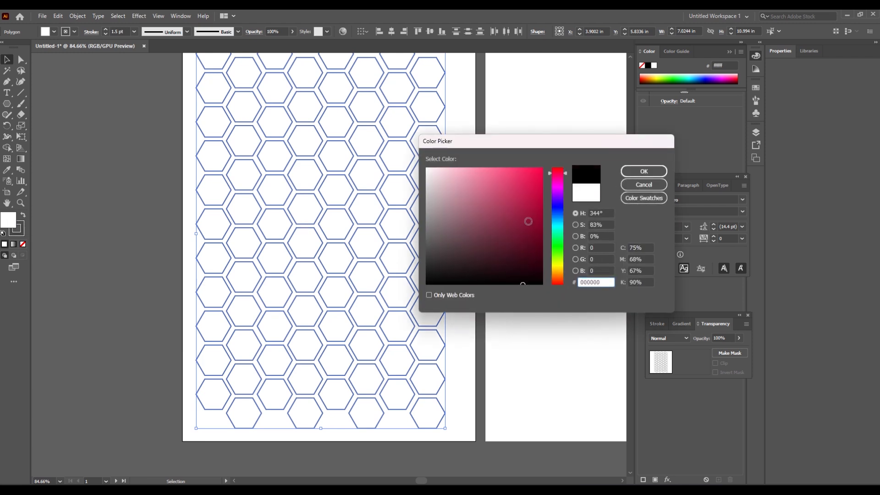
left_click(644, 174)
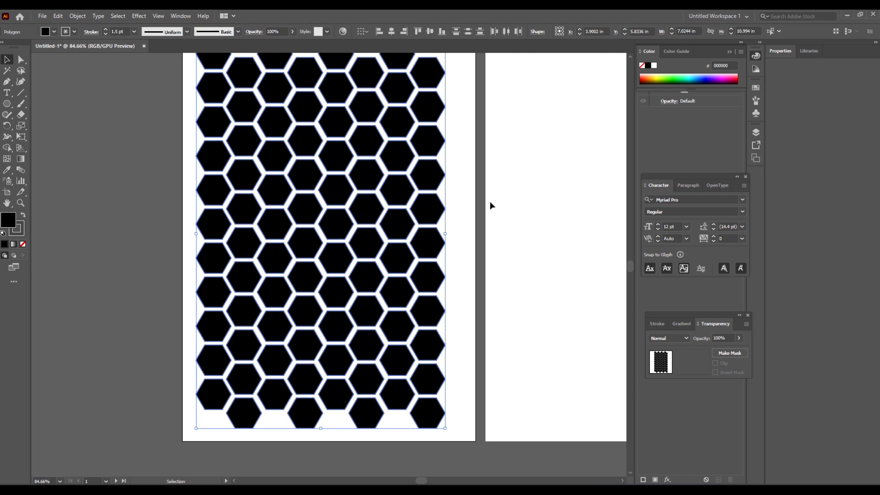
left_click_drag(393, 143, 318, 166)
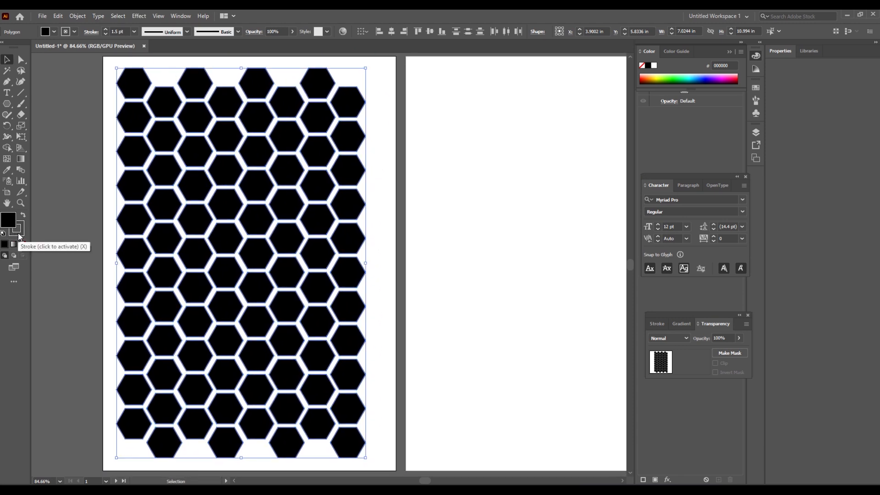
left_click(410, 308)
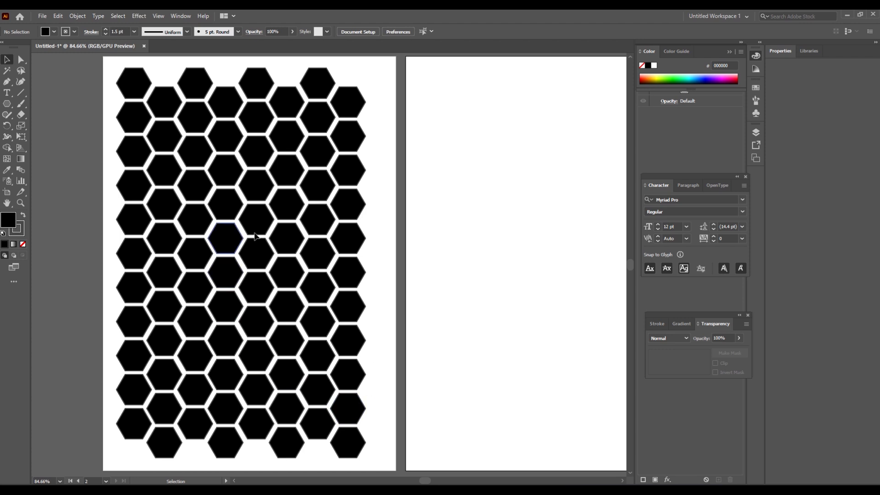
Fill six black hexagons scattered across the honeycomb with red ff0000 and clear the selection
left_click(296, 210)
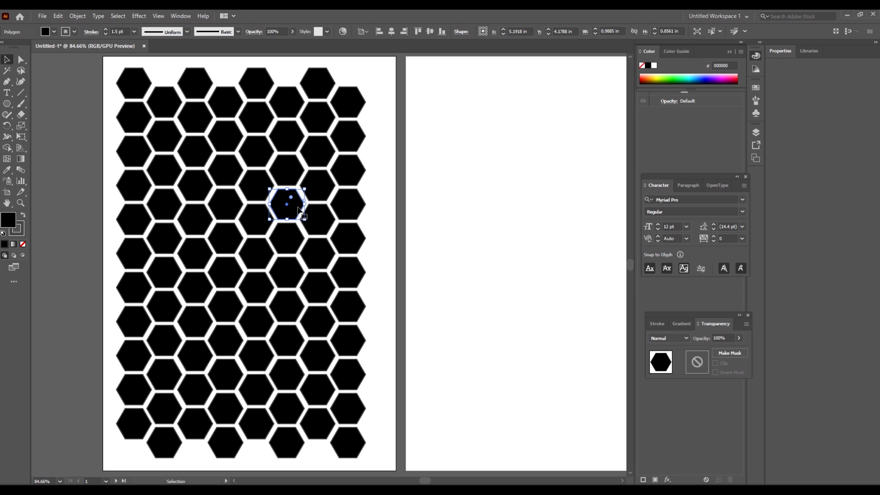
left_click(424, 215)
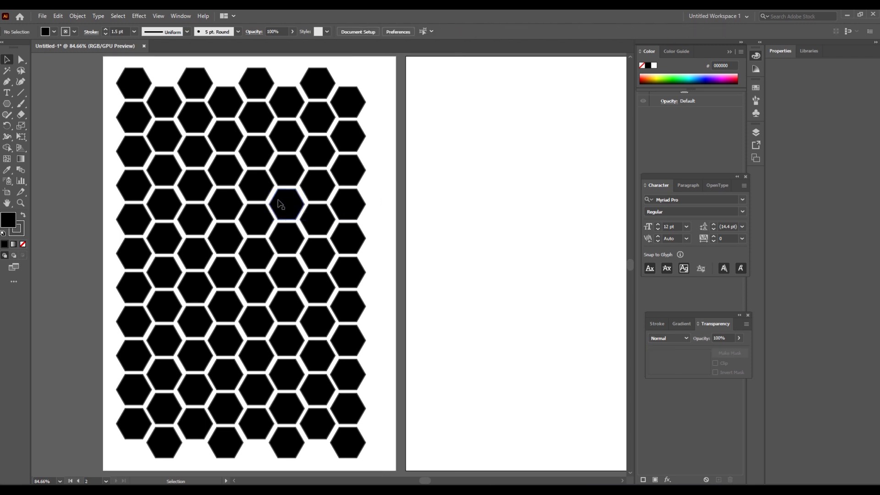
left_click(289, 206)
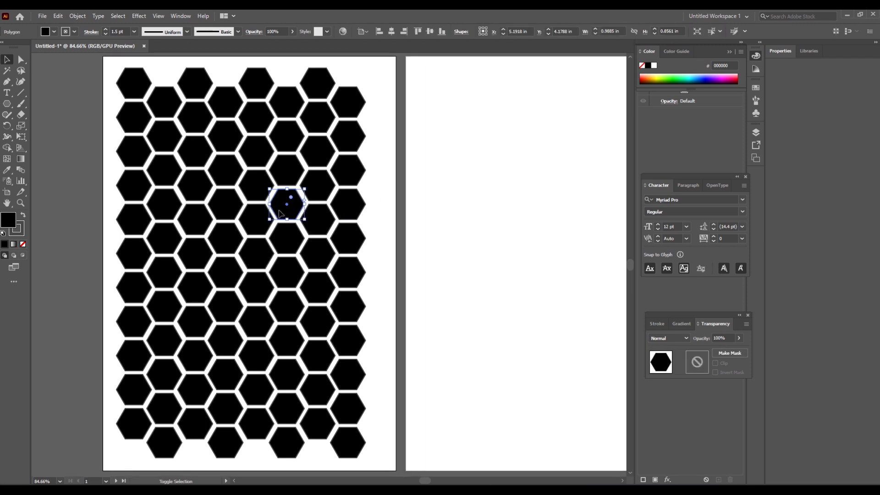
left_click(199, 159, "shift")
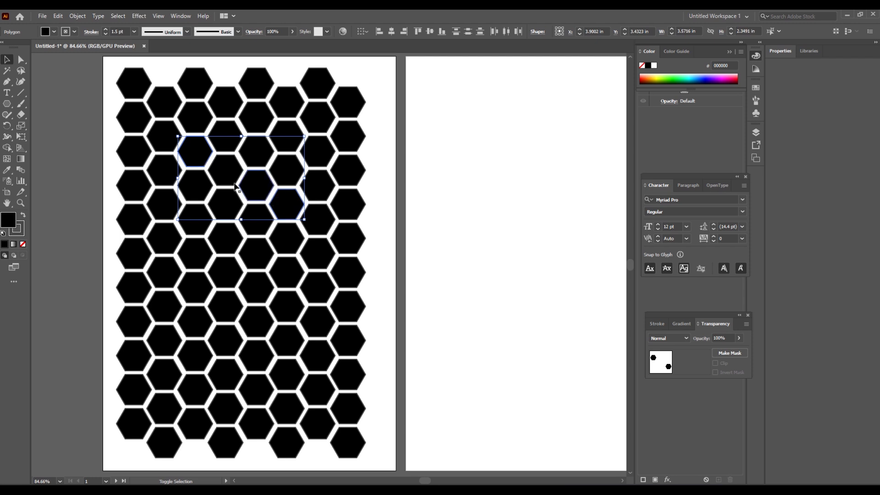
left_click(291, 276, "shift")
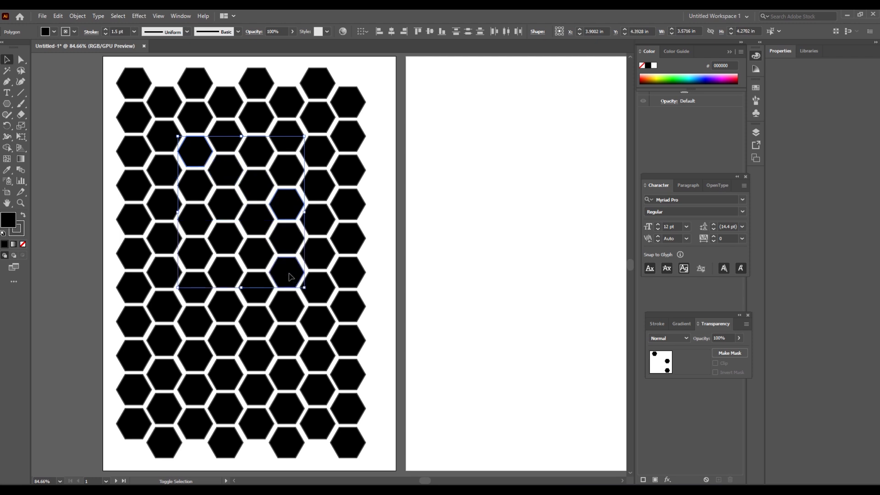
left_click(232, 340, "shift")
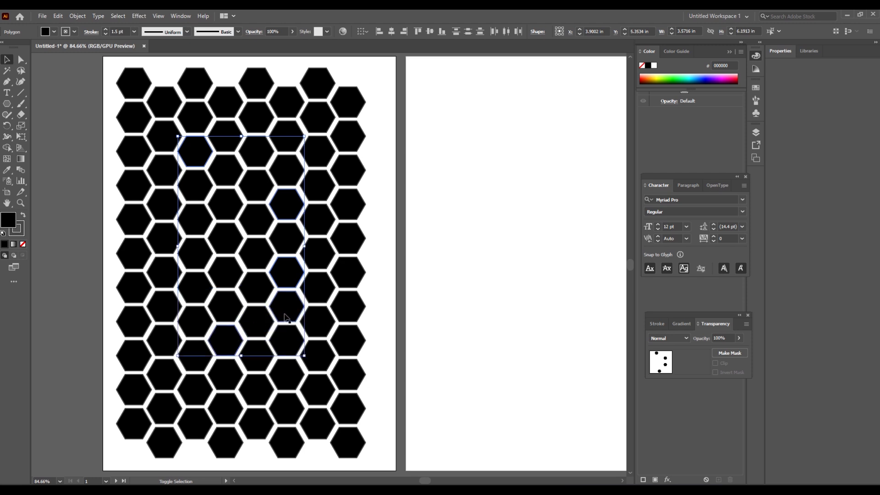
left_click(291, 373, "shift")
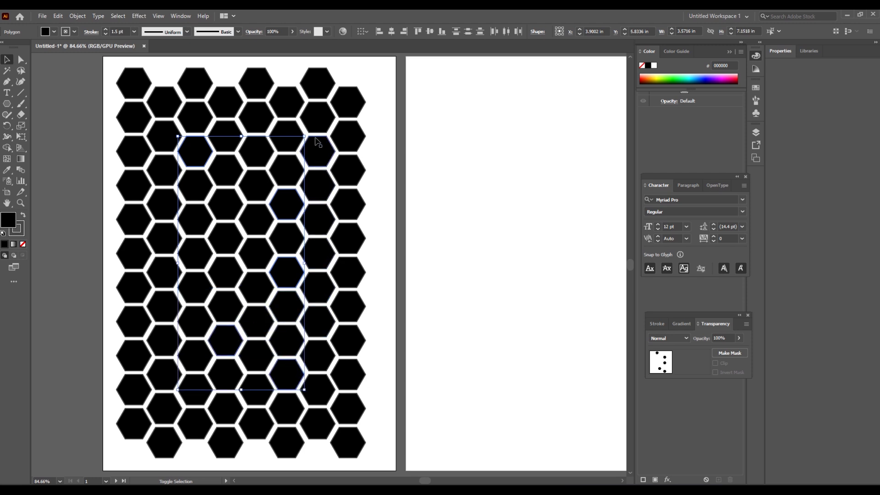
left_click(318, 122, "shift")
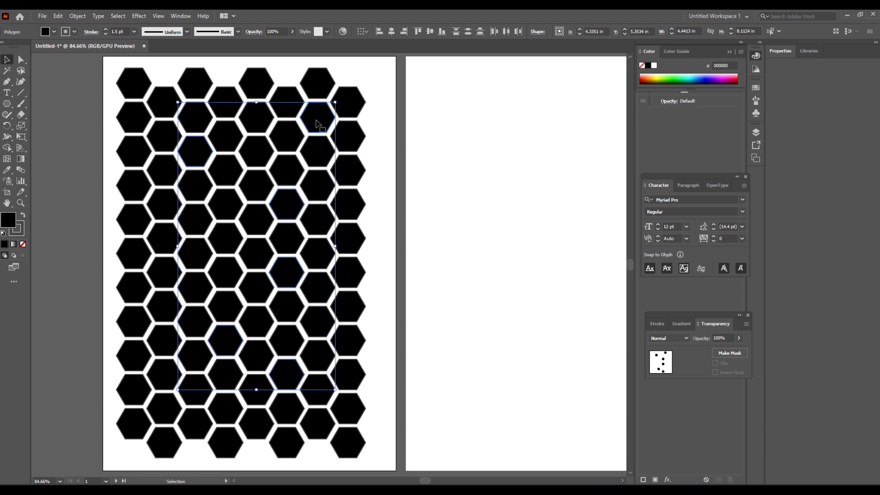
double_click(8, 221)
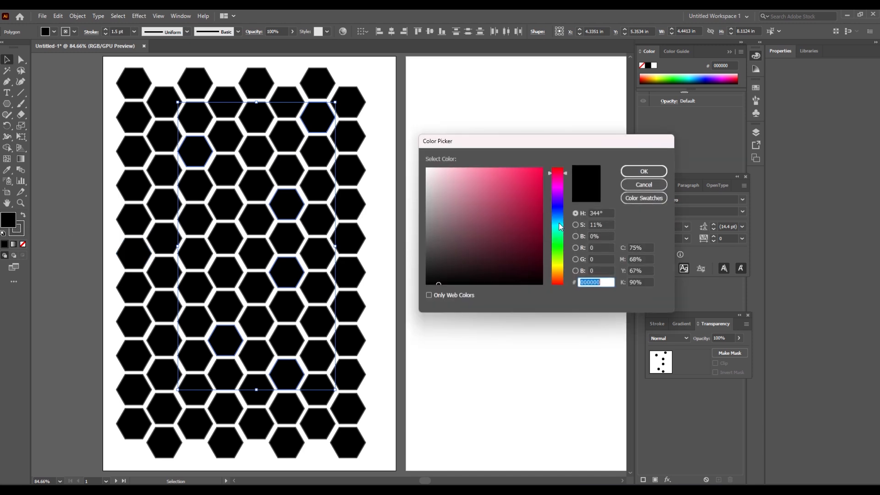
left_click_drag(532, 174, 543, 167)
left_click(644, 172)
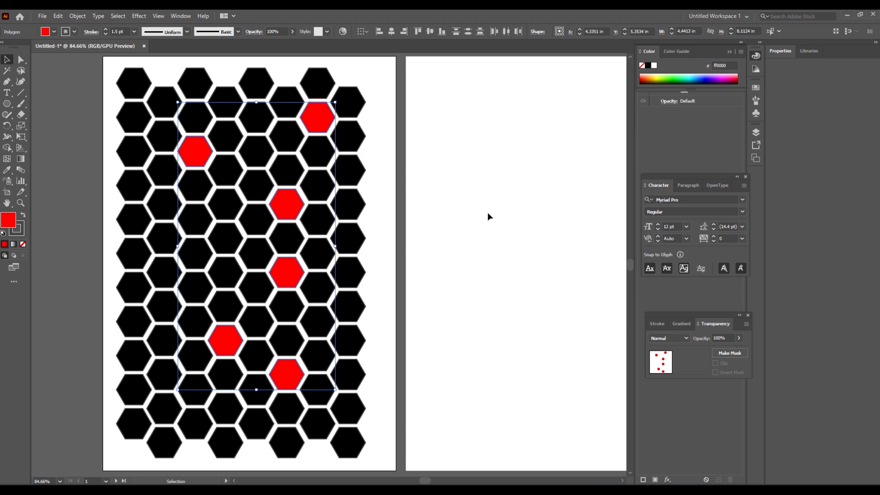
left_click(487, 213)
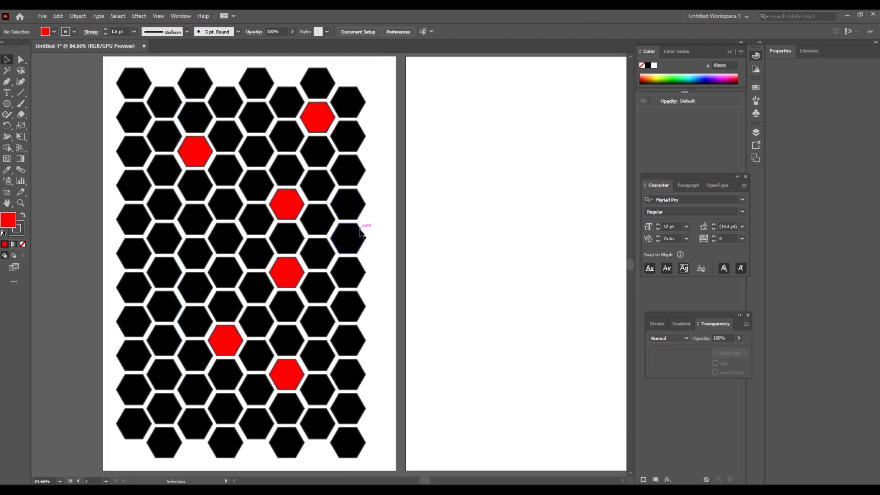
Fill six other black hexagons, including the one in the honeycomb's upper-left corner, with yellow ffe600 and clear the selection
left_click(199, 224)
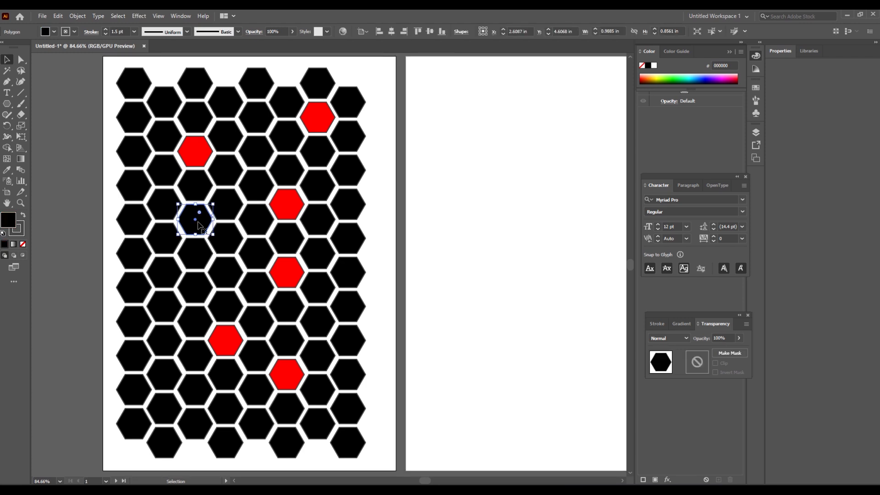
left_click(165, 315, "shift")
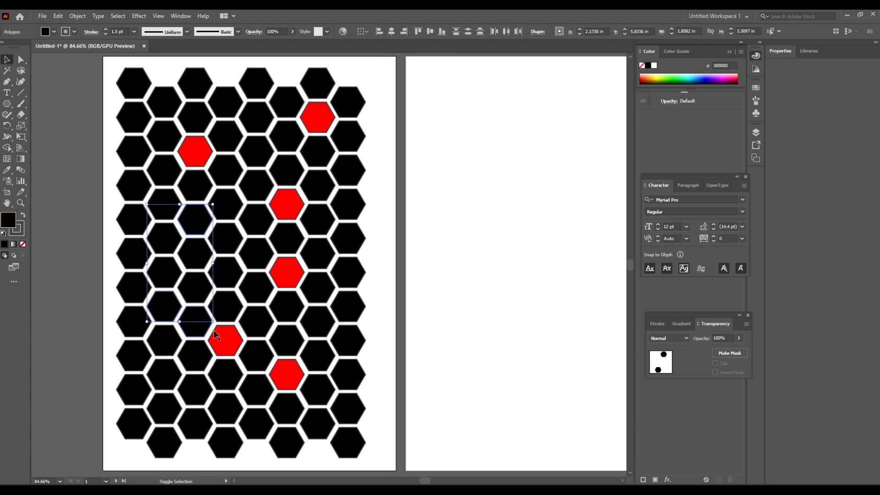
left_click(319, 328, "shift")
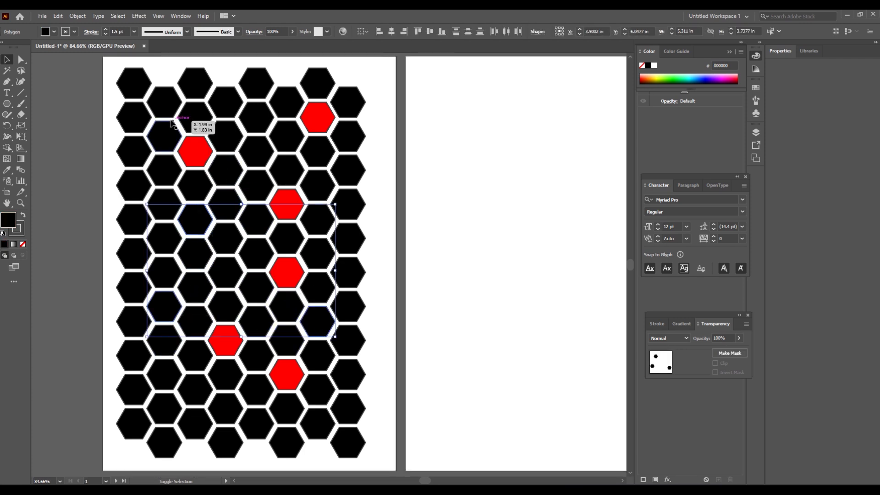
left_click(139, 90, "shift")
left_click(170, 409, "shift")
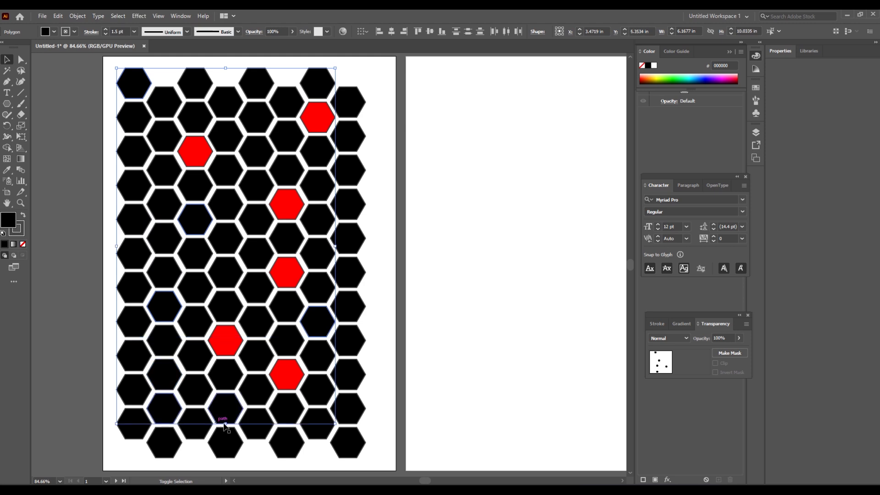
left_click(255, 433, "shift")
double_click(14, 222)
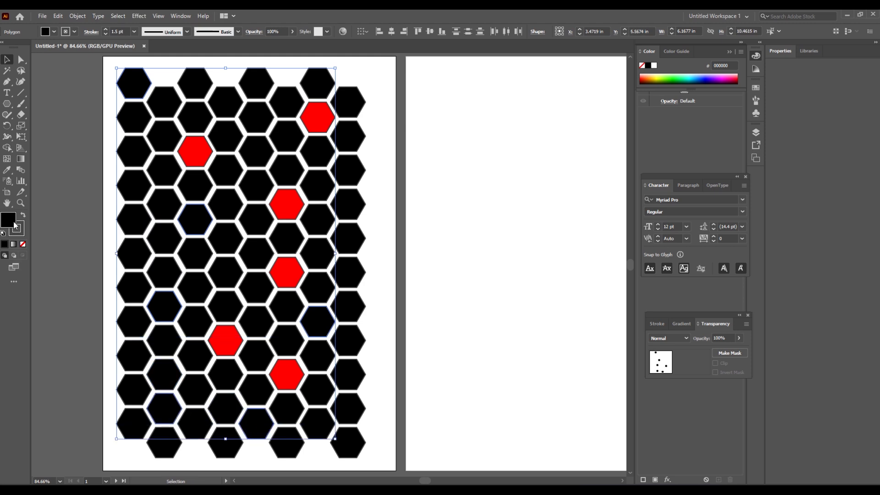
left_click(566, 277)
left_click_drag(566, 277, 566, 267)
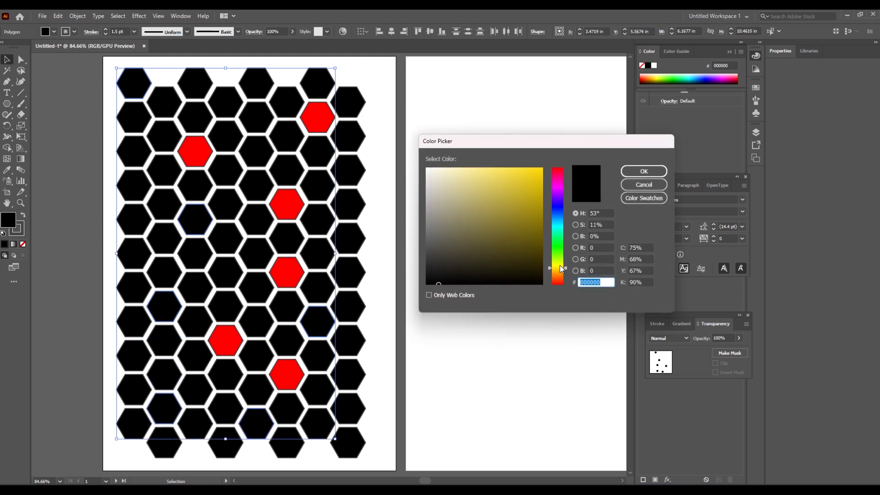
left_click_drag(532, 192, 544, 167)
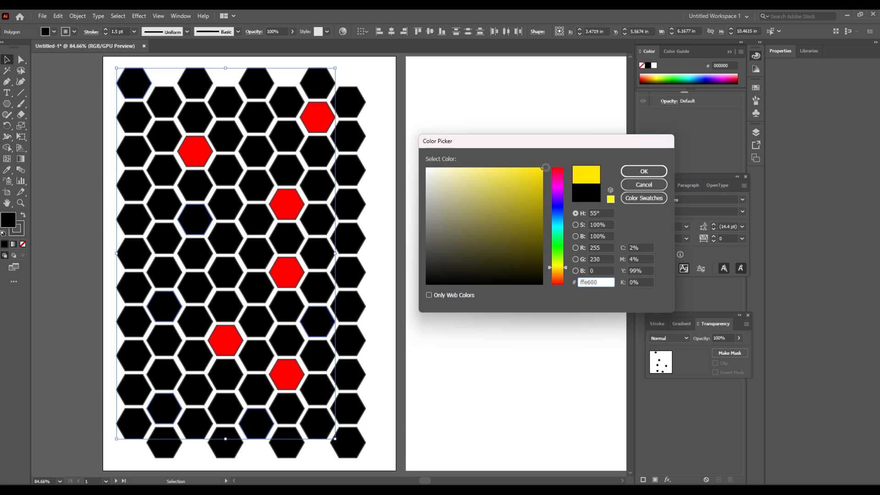
left_click(640, 170)
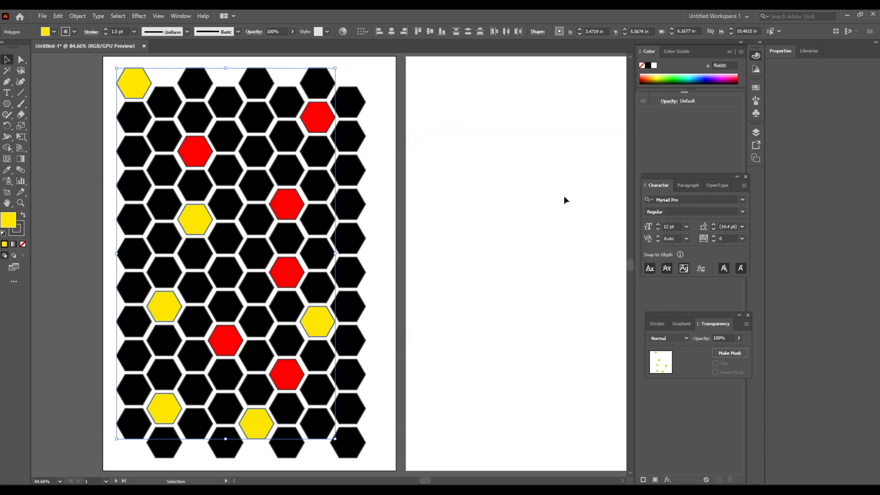
left_click(458, 223)
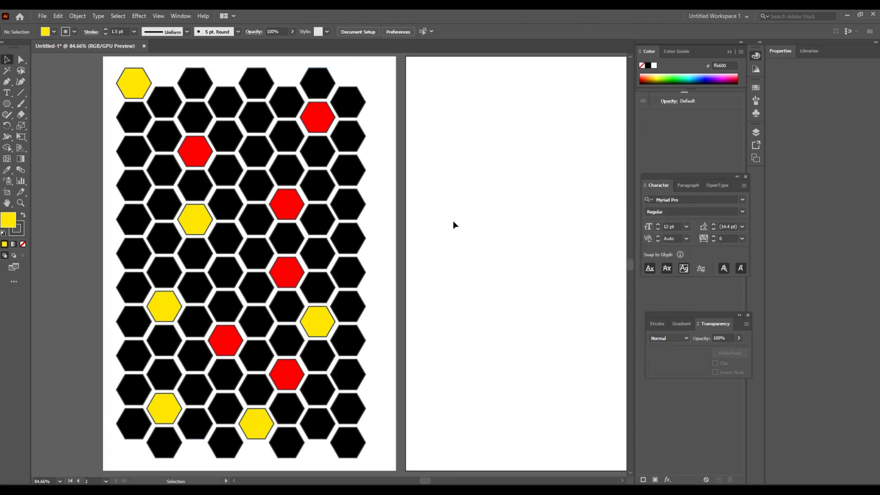
Fill six more scattered black hexagons with bright green 2cff00
left_click(260, 153)
left_click(164, 174, "shift")
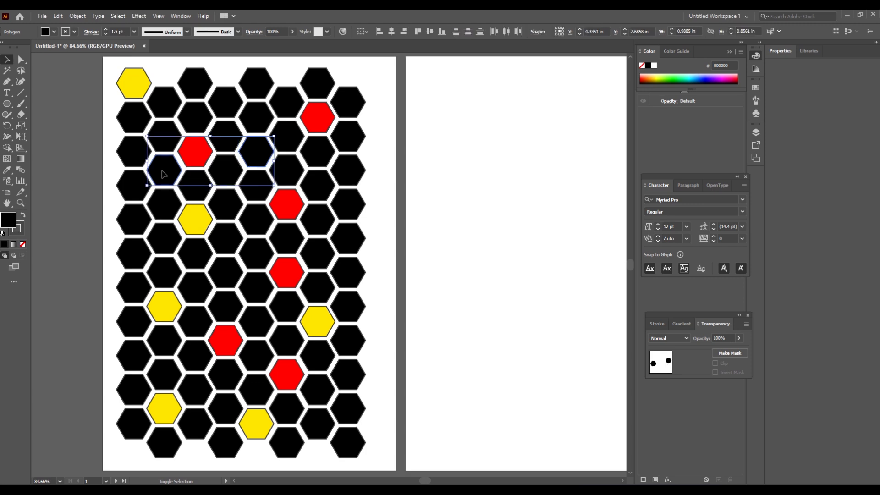
left_click(249, 258, "shift")
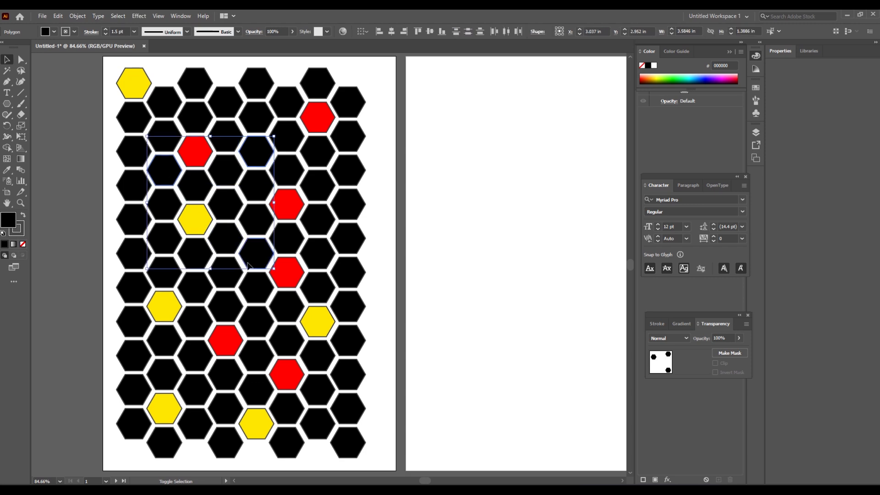
left_click(260, 352, "shift")
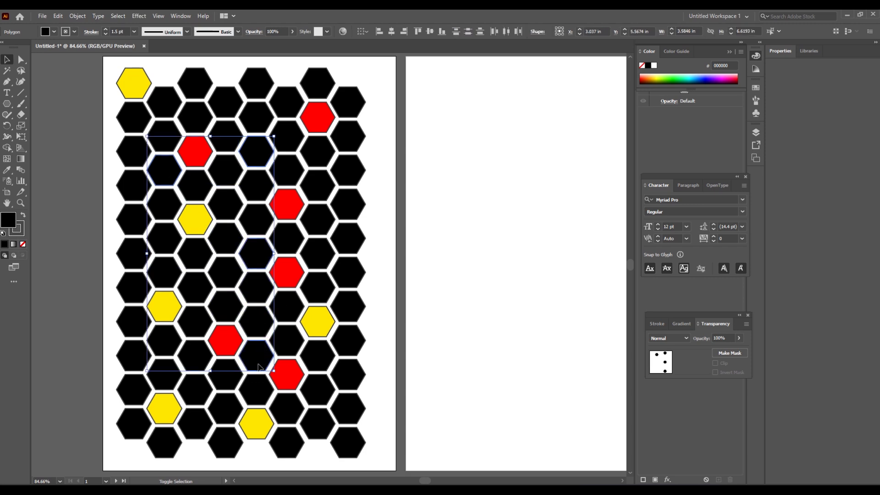
left_click(201, 397, "shift")
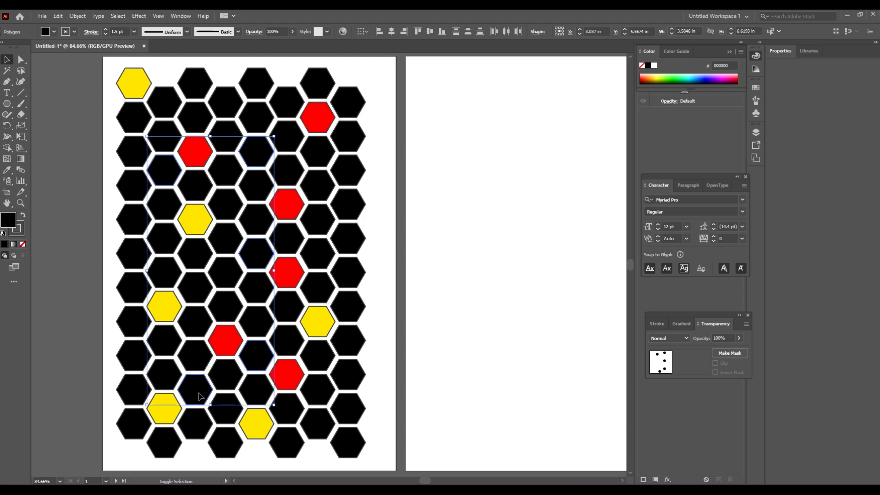
left_click(189, 363, "shift")
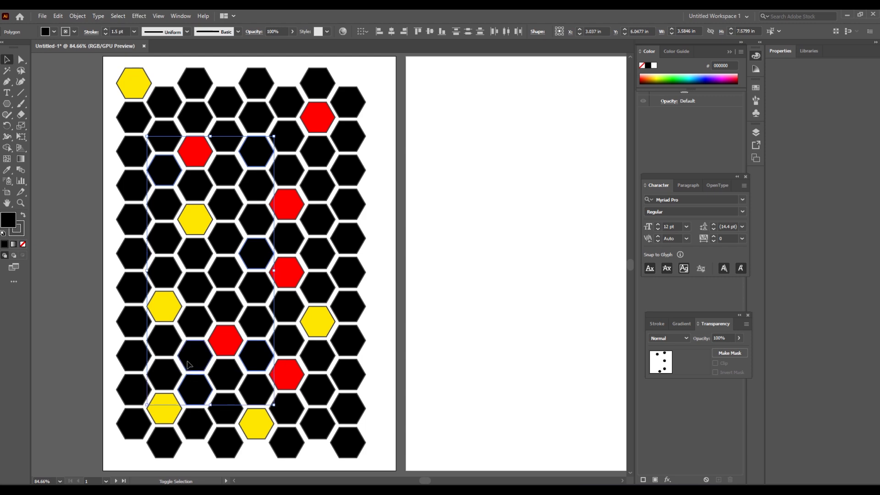
double_click(9, 219)
left_click(558, 250)
left_click(542, 169)
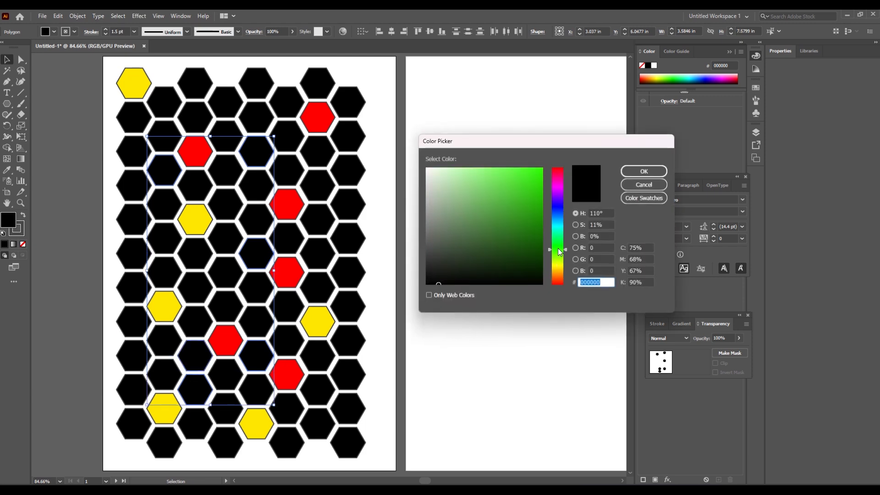
left_click(644, 171)
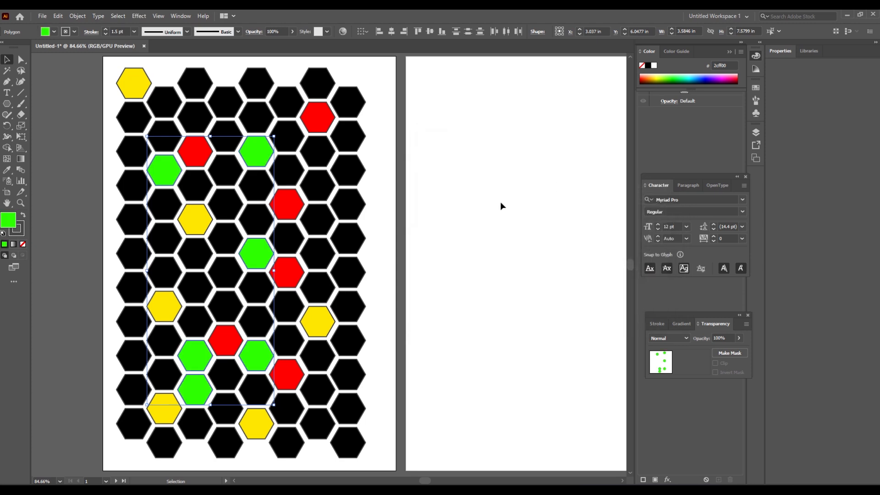
Undo and restore the green fill while switching between the Direct Selection and Selection tools
key("a")
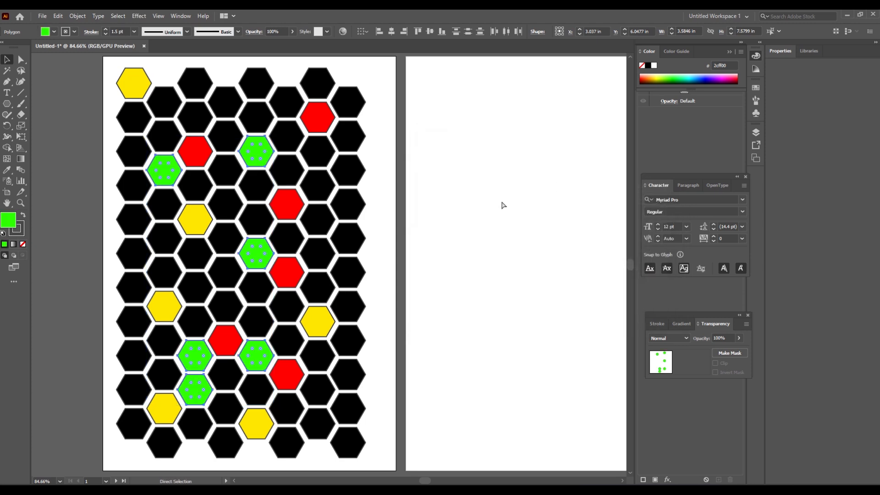
key("ctrl+z")
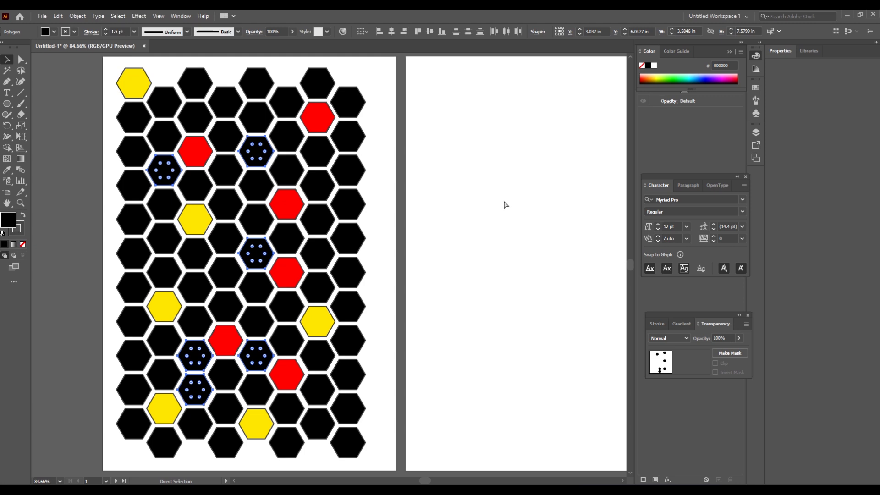
key("v")
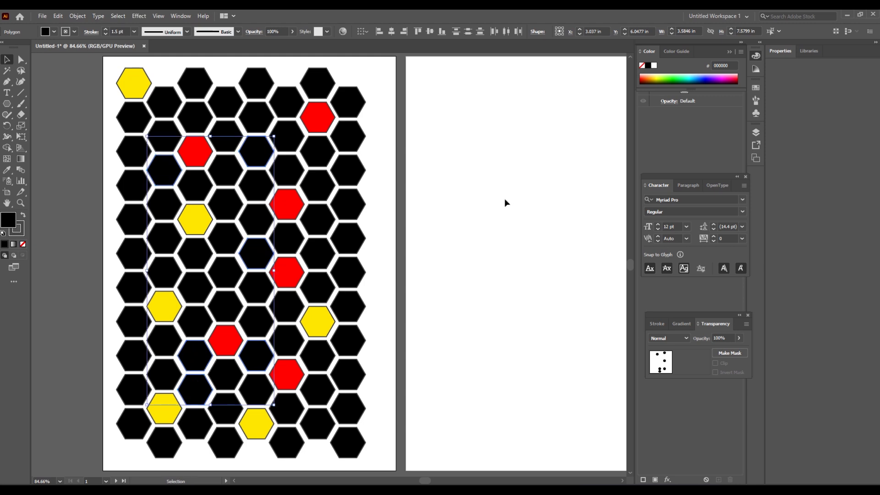
key("a")
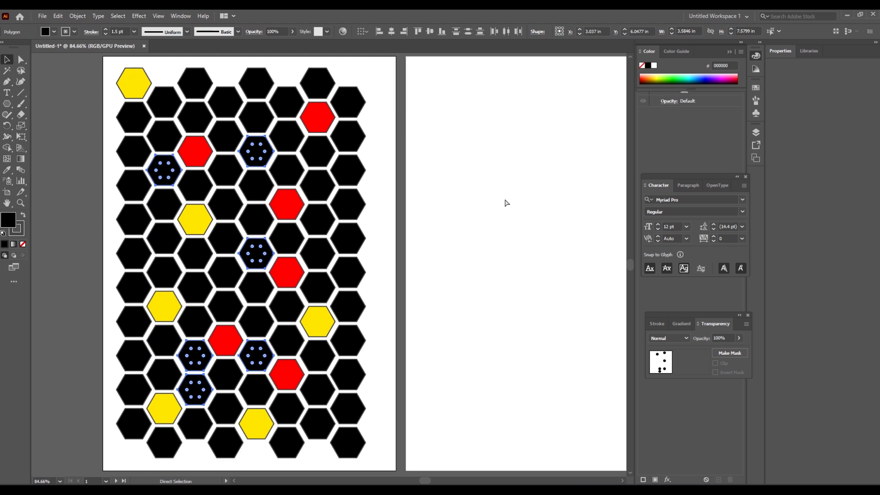
key("ctrl+z")
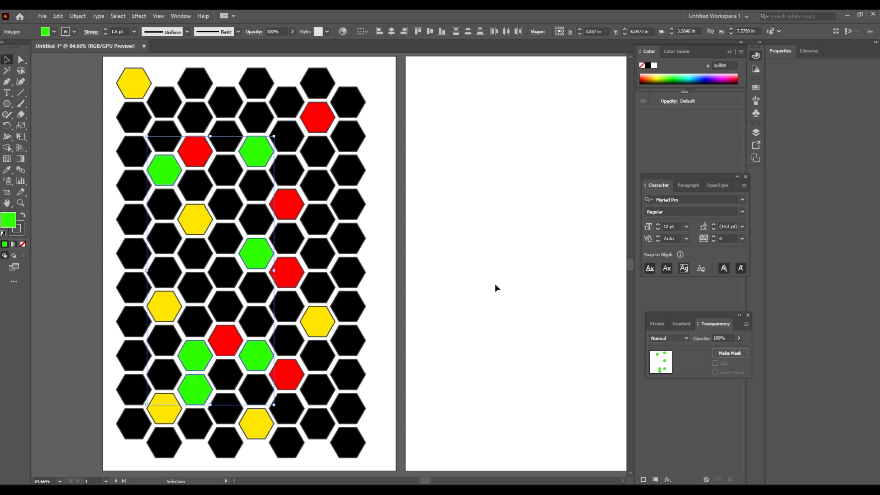
Activate the Direct Selection tool and switch to the Polygon tool
left_click(20, 60)
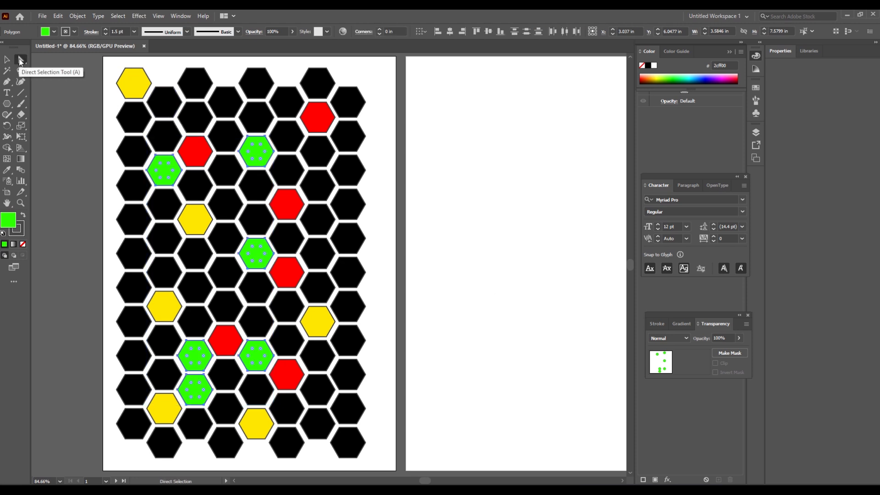
left_click(6, 107)
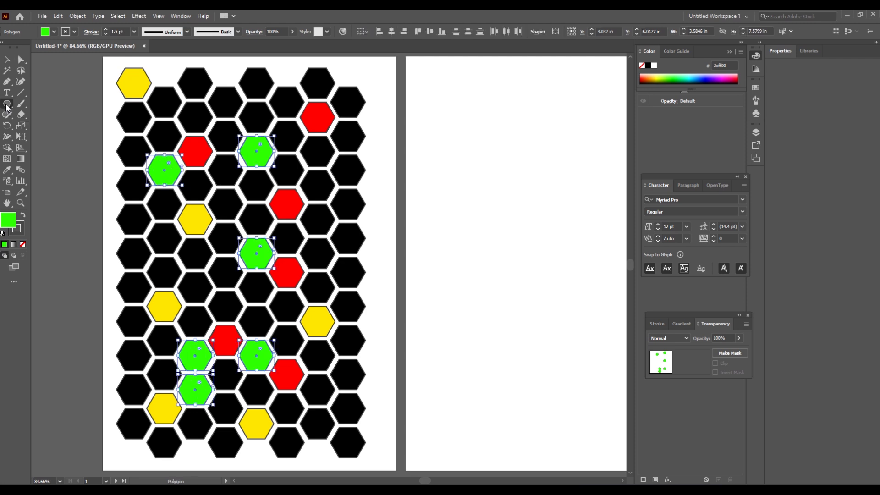